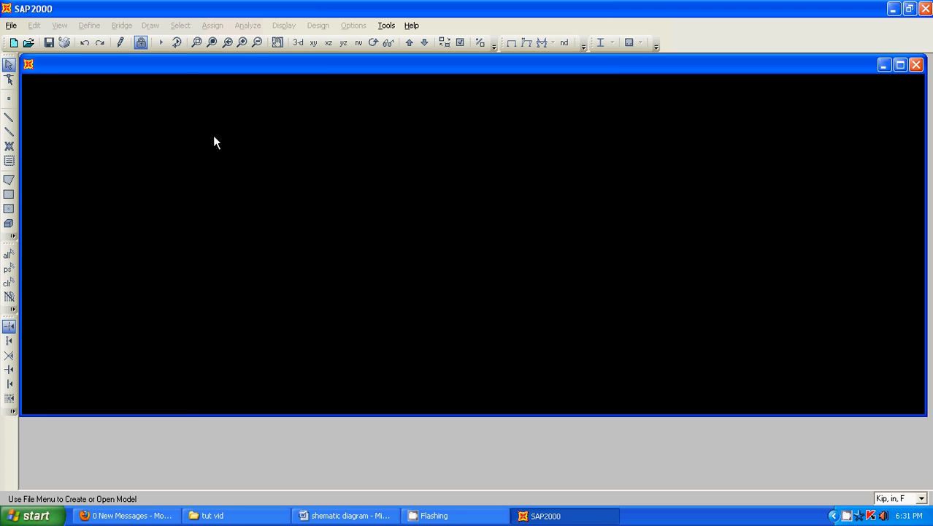
Start a new model in N, mm, C units using the Grid Only template.
left_click(11, 25)
left_click(36, 40)
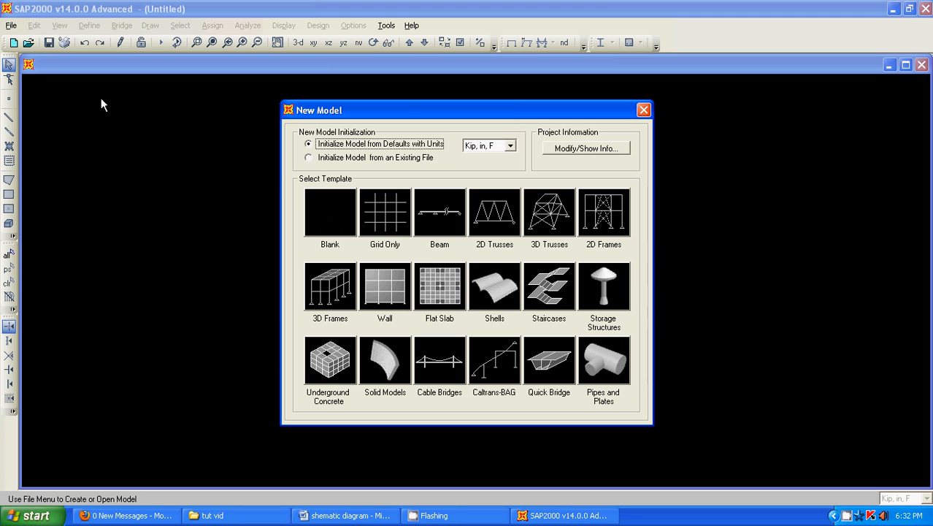
left_click(509, 147)
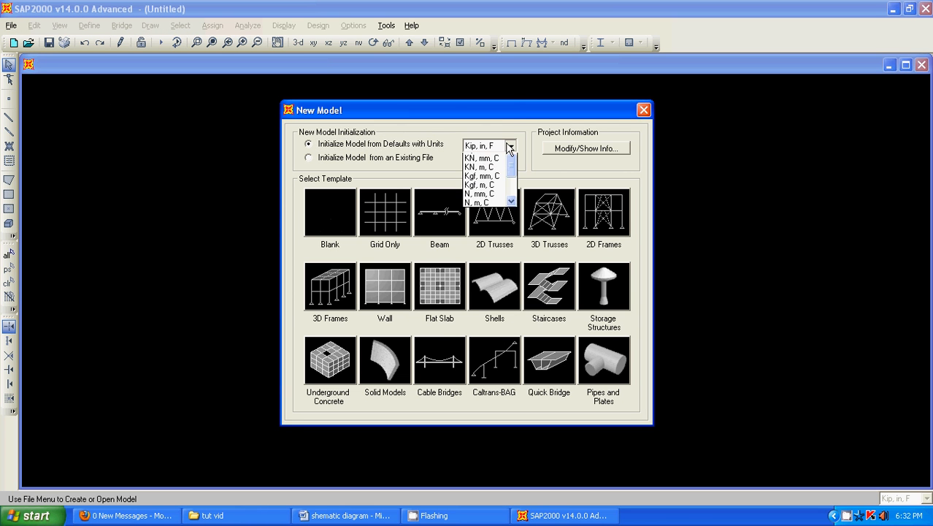
left_click(482, 212)
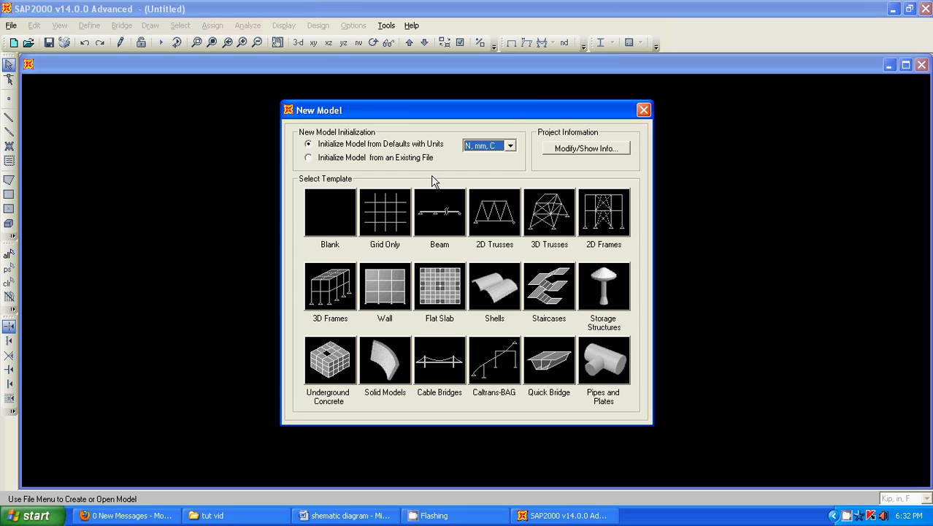
left_click(386, 218)
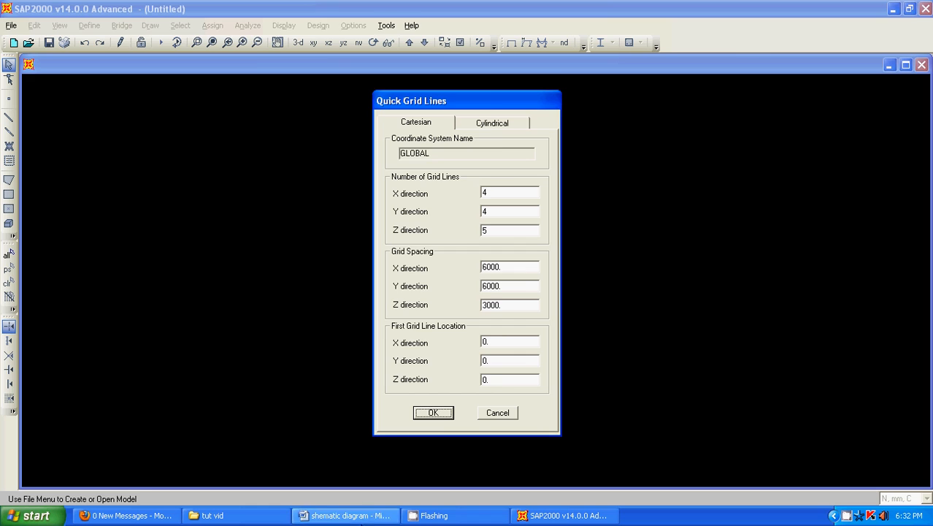
Following the schematic diagram in Word, create a Cartesian grid with 2 X, 1 Y and 2 Z lines, spaced 400 in X and 600 in Z.
left_click(347, 515)
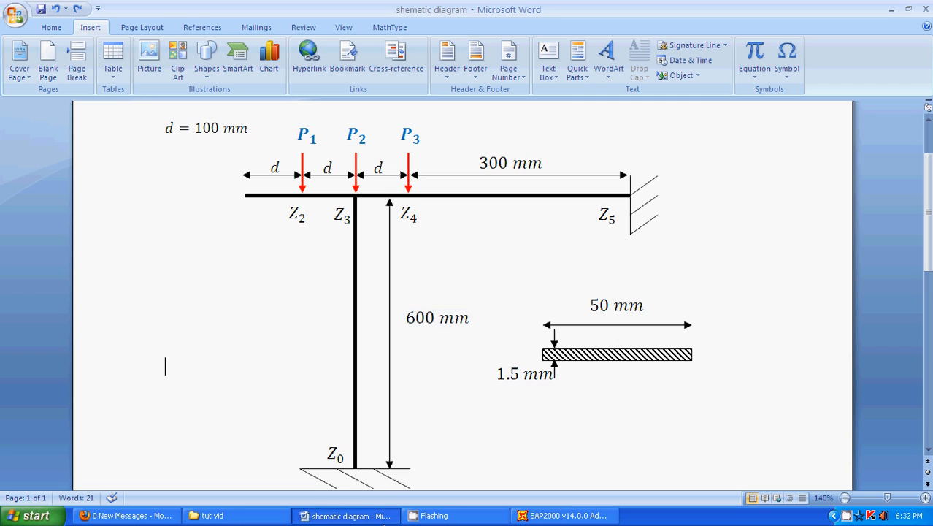
key("alt+Tab")
left_click(496, 190)
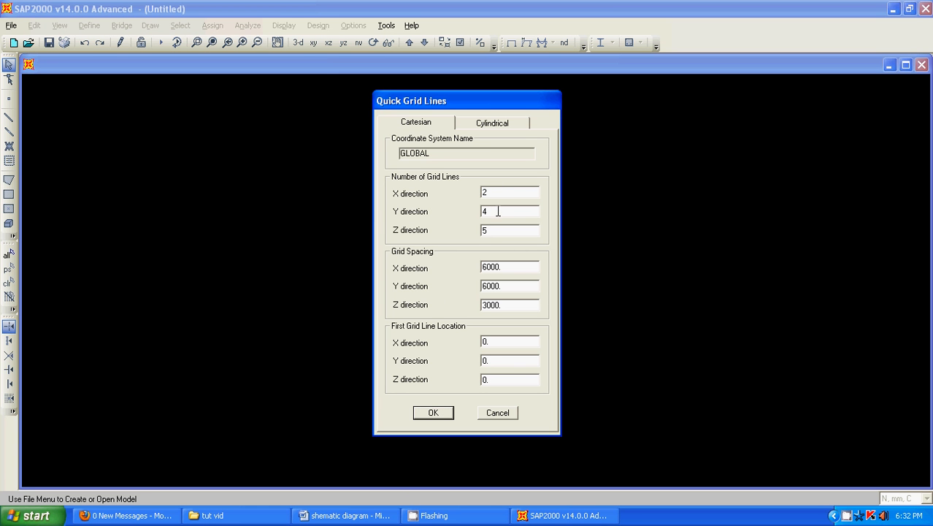
type("1")
type("2")
left_click(501, 266)
type("4")
left_click(504, 305)
type("600")
left_click(435, 415)
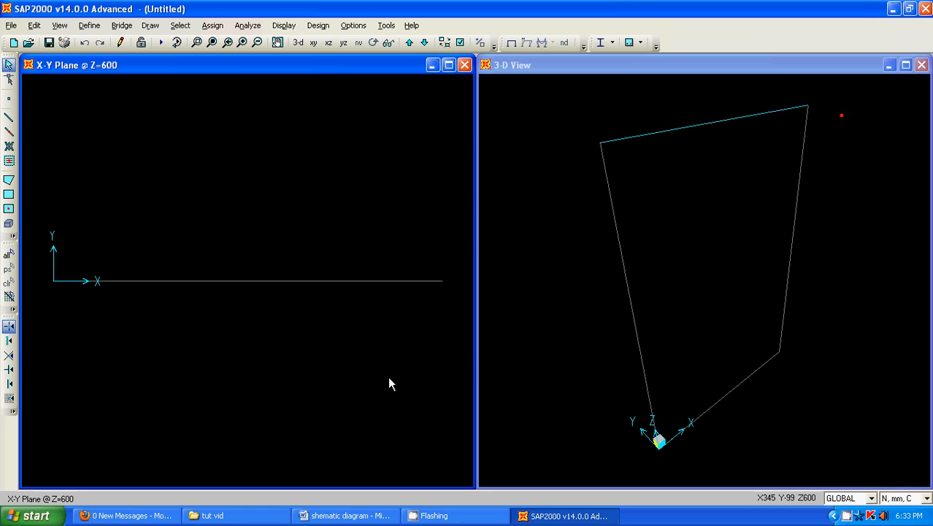
Show the X-Z plane in the plan view window and check the beam's overhang on the schematic diagram in Word.
left_click(330, 43)
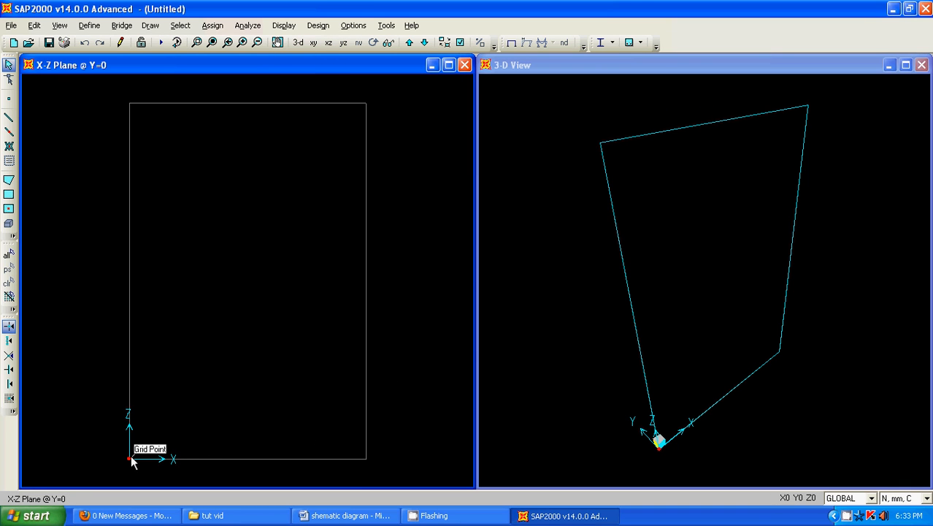
left_click(354, 516)
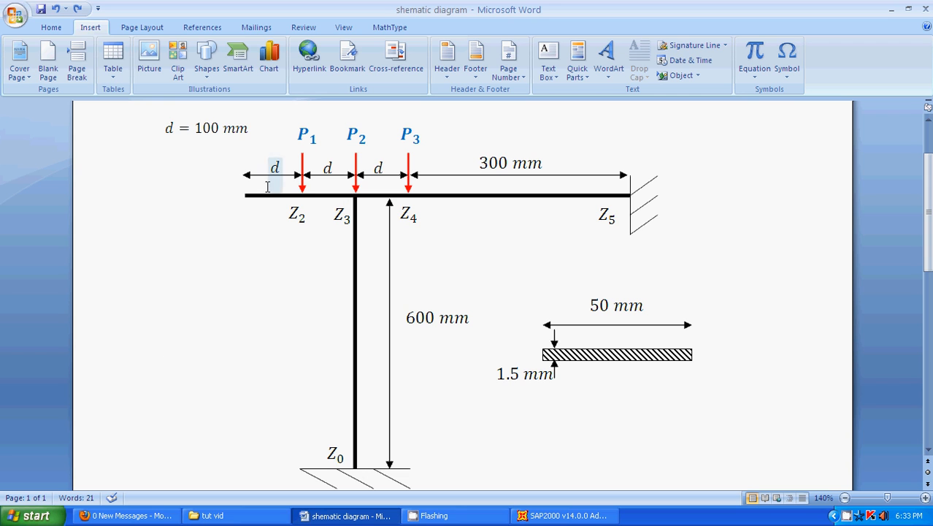
key("alt+Tab")
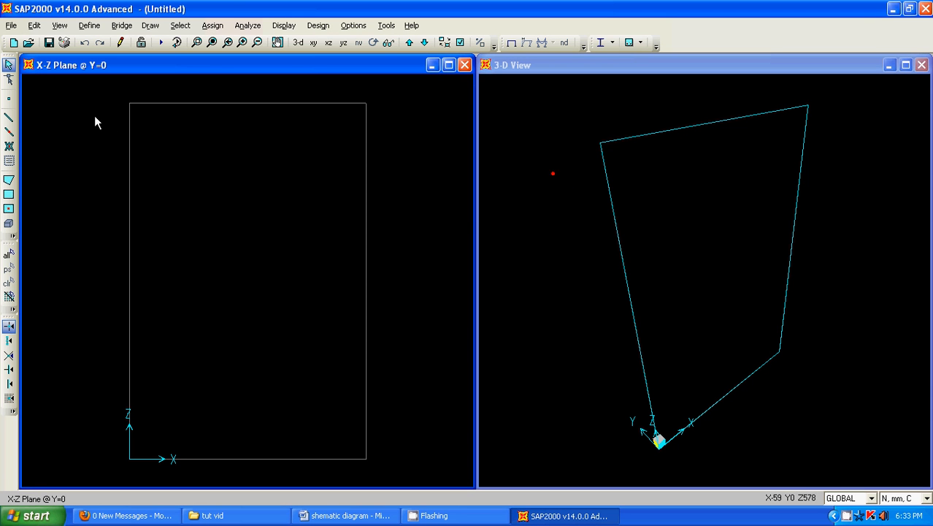
Add an X grid line C at ordinate -200 to the GLOBAL grid system, with Primary line type, Show visibility and End bubble location.
right_click(207, 187)
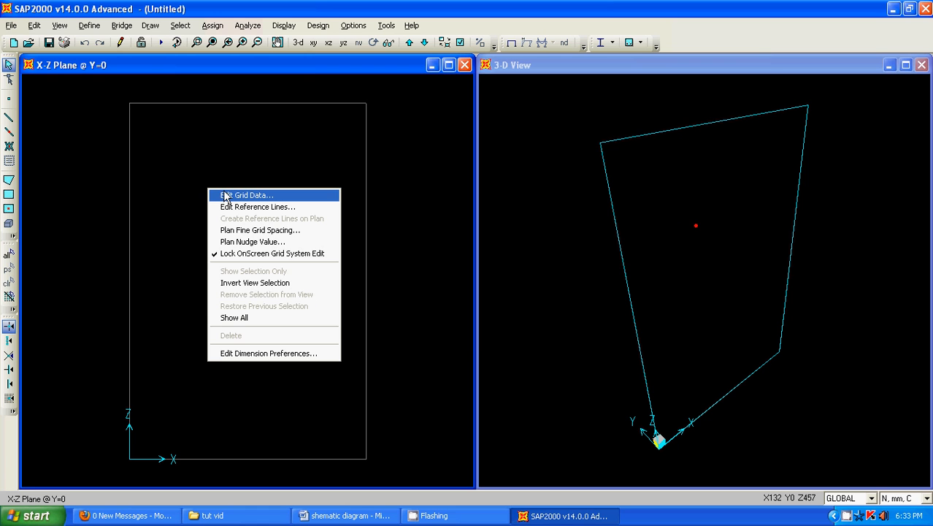
left_click(232, 195)
left_click_drag(444, 183, 588, 176)
left_click(661, 254)
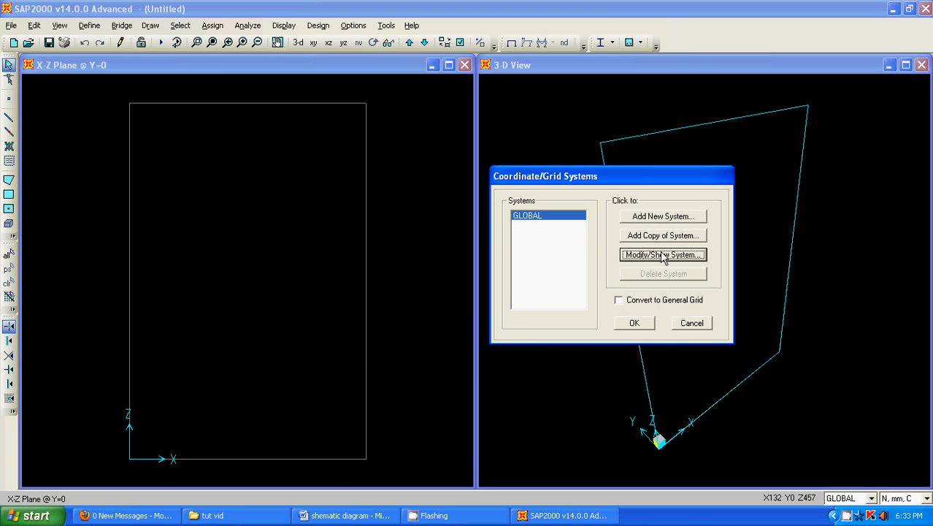
left_click(305, 175)
type("C")
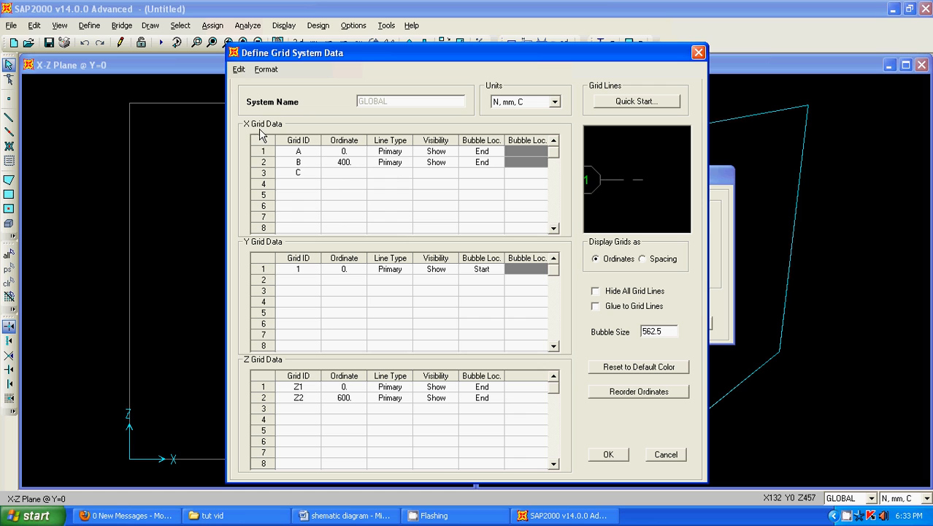
left_click(343, 175)
type("200")
left_click(384, 174)
left_click(431, 174)
left_click(469, 174)
left_click(469, 177)
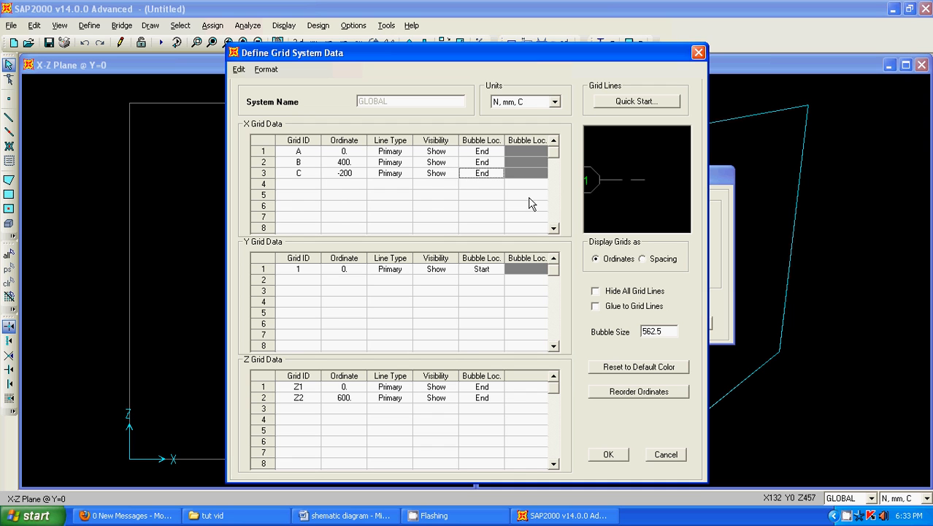
left_click(612, 455)
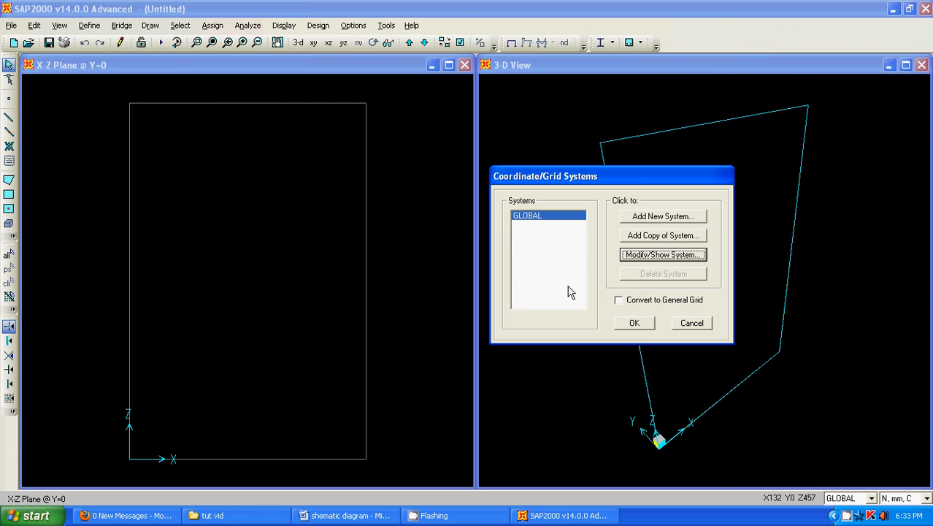
left_click(635, 322)
Draw a straight frame beam along the full upper grid line at Z=600 and a column at X=0 from the beam down to Z=0.
scroll(342, 187, "down", 1)
middle_click_drag(342, 186, 280, 198)
left_click(9, 117)
left_click(83, 129)
double_click(406, 129)
left_click(192, 128)
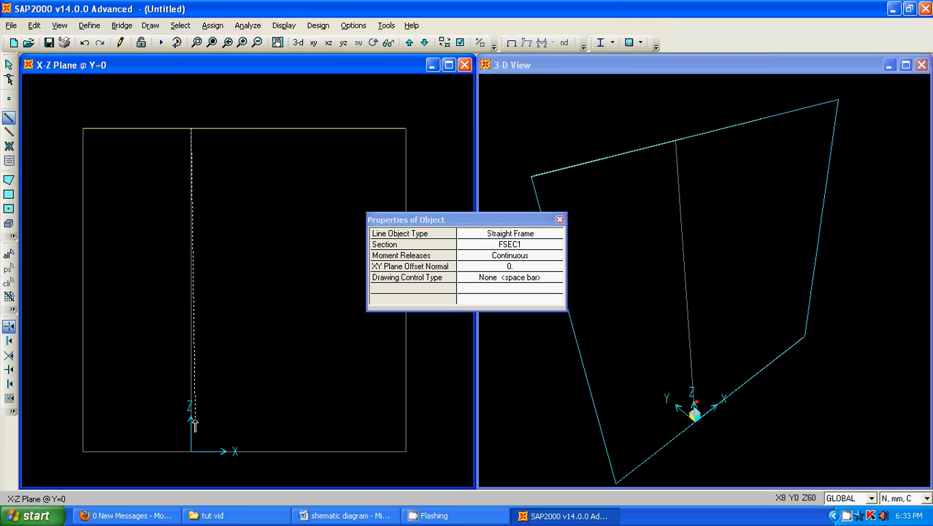
double_click(191, 451)
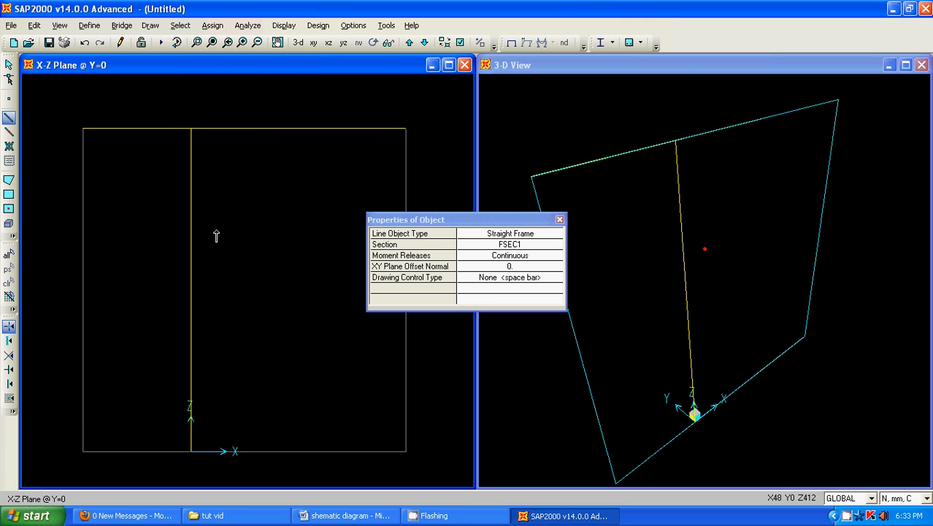
Add a new rectangular concrete frame section and set its material to A615Gr60.
left_click(89, 26)
mouse_move(188, 60)
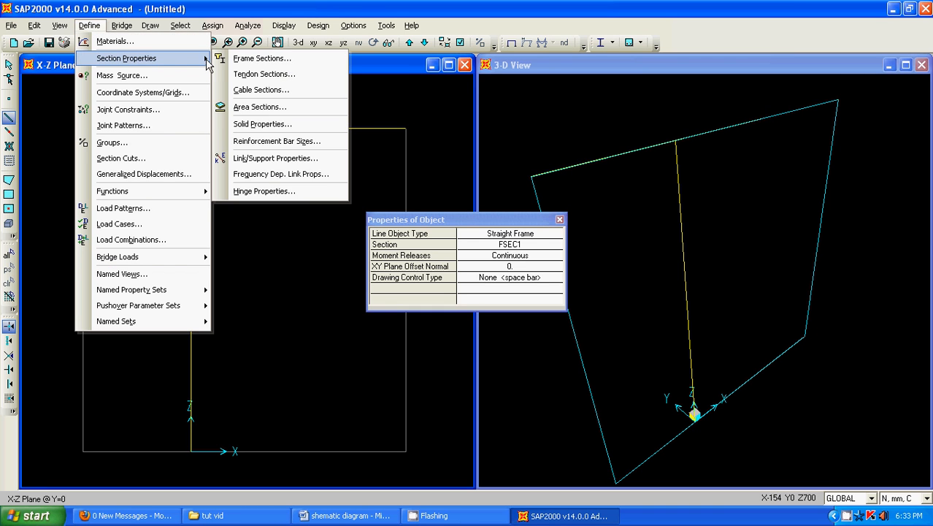
left_click(233, 59)
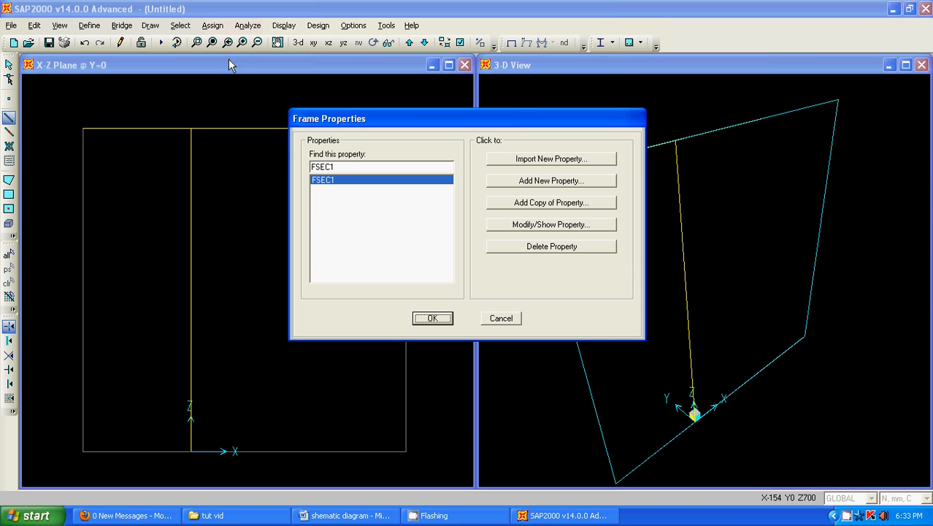
left_click(531, 183)
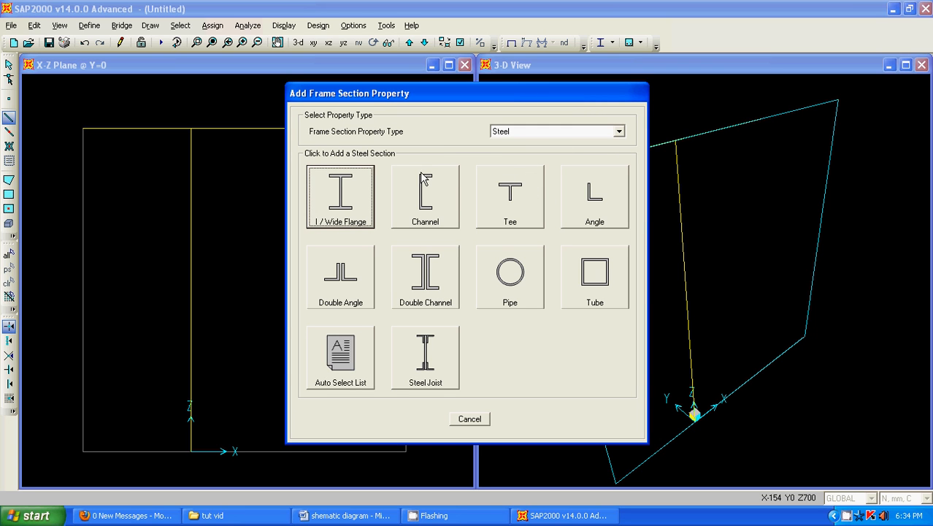
left_click(586, 137)
left_click(526, 160)
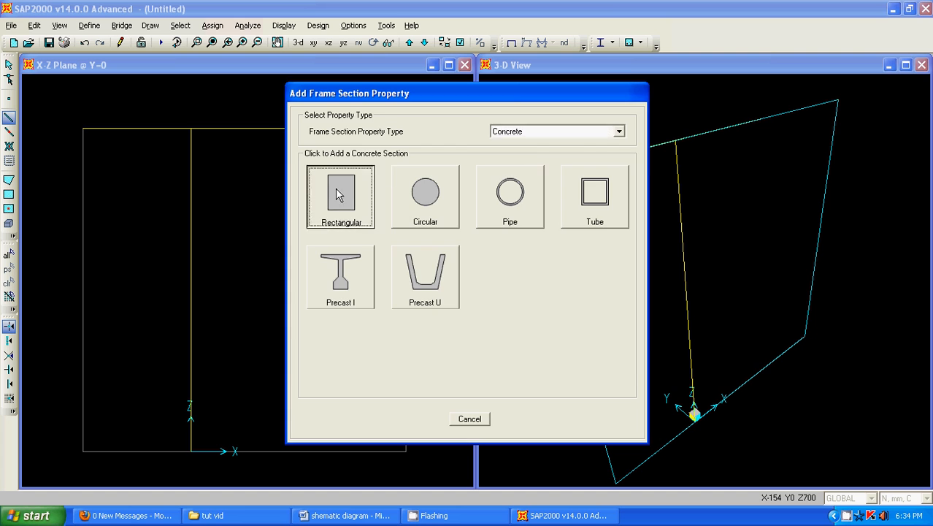
left_click(336, 188)
left_click(570, 209)
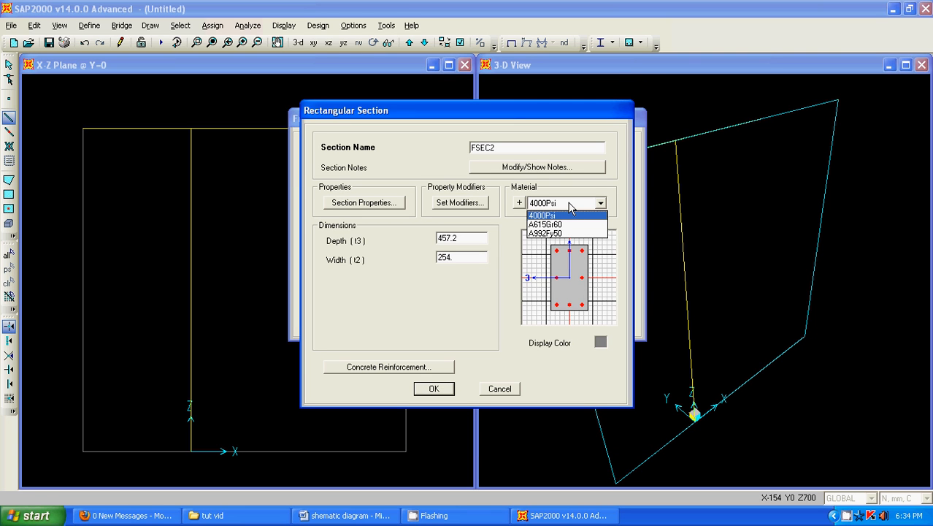
left_click(559, 225)
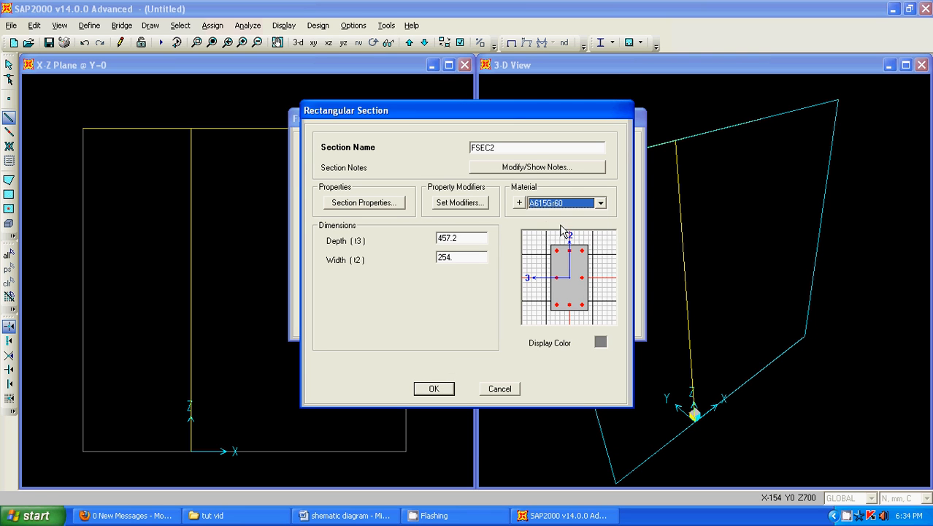
Set the section's depth to 1.5 and width to 50, name it beam-column, and accept the section definition.
double_click(474, 239)
type("1.5")
double_click(464, 254)
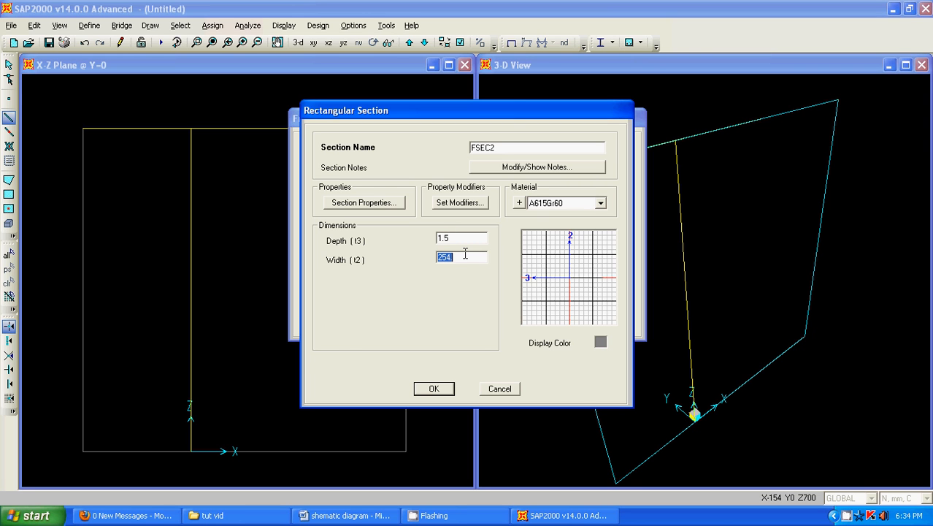
type("50")
left_click(504, 147)
double_click(504, 147)
type("beam-column")
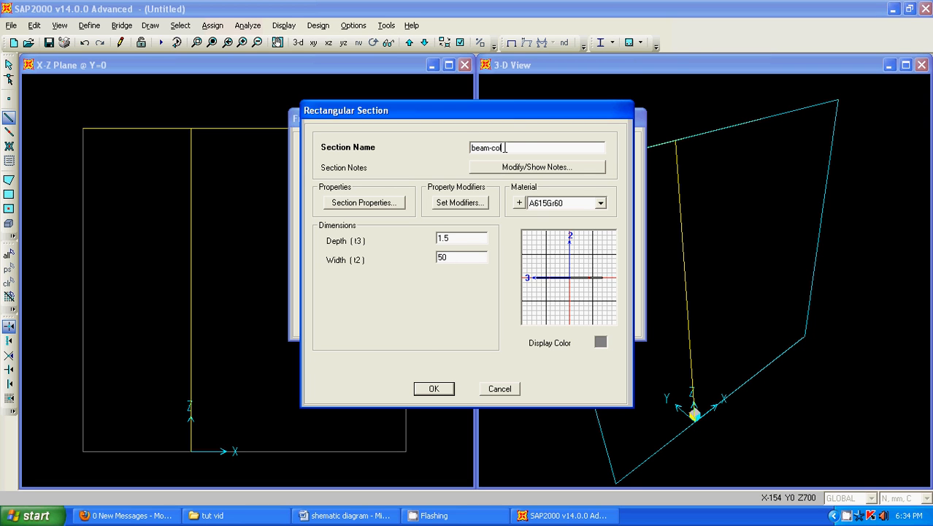
left_click(445, 388)
left_click(444, 319)
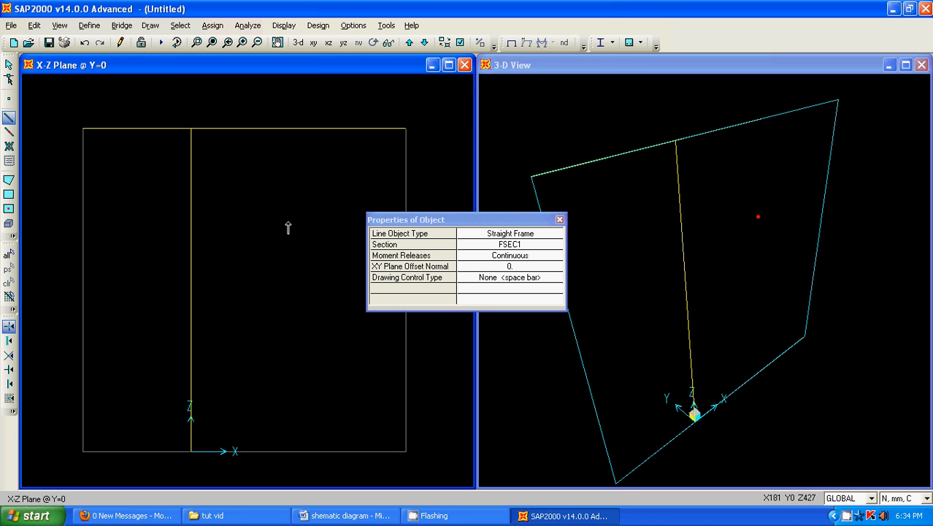
Select the whole frame and assign the beam-column section to both members.
left_click(9, 64)
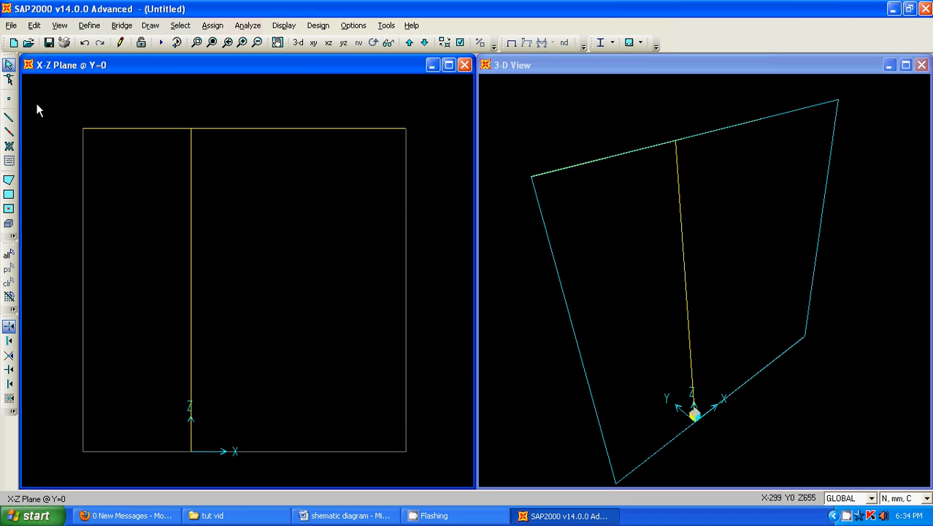
left_click_drag(61, 114, 426, 456)
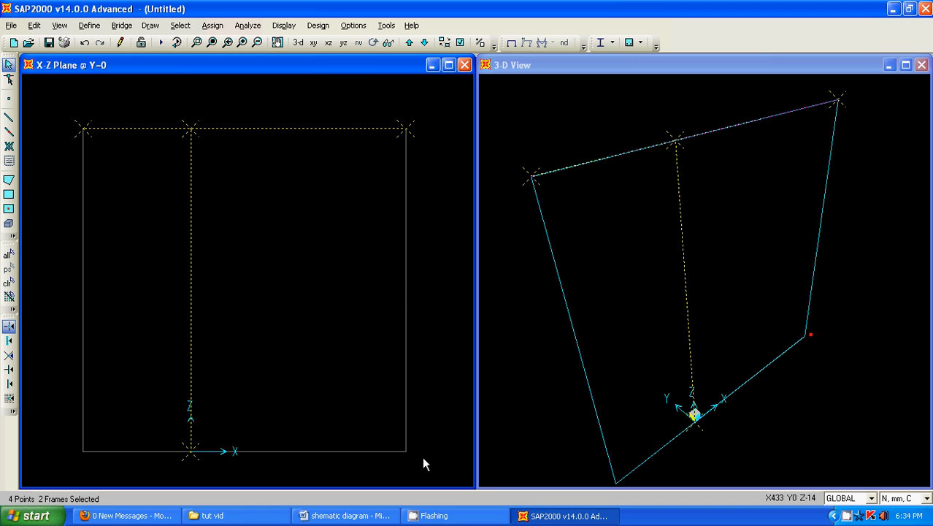
left_click(209, 26)
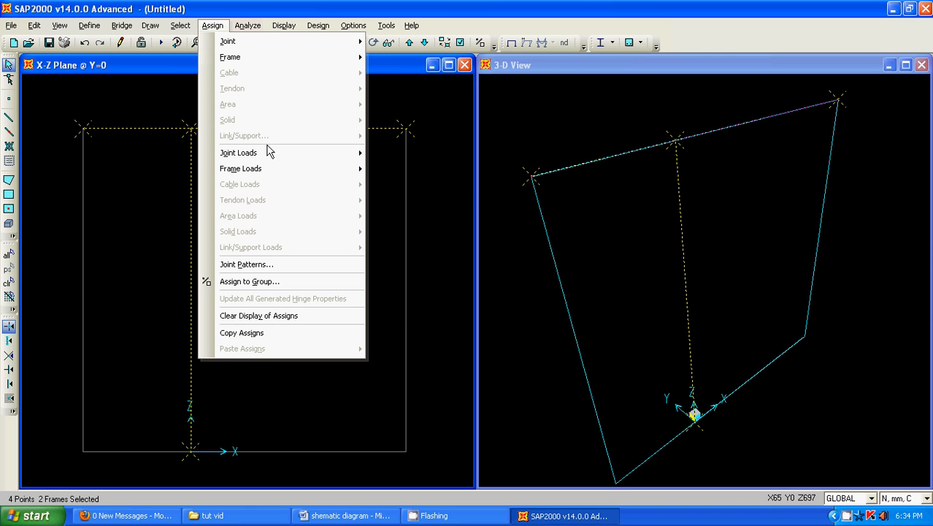
mouse_move(354, 57)
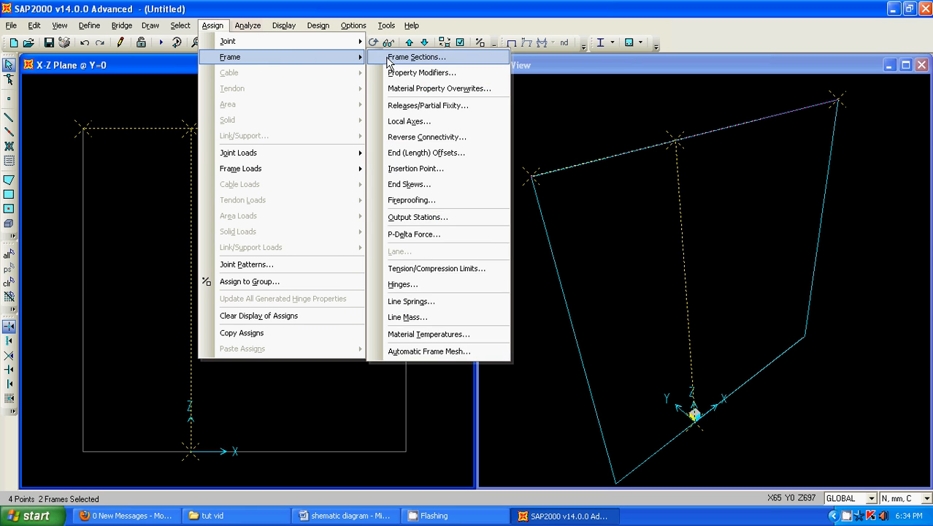
left_click(398, 57)
left_click(514, 159)
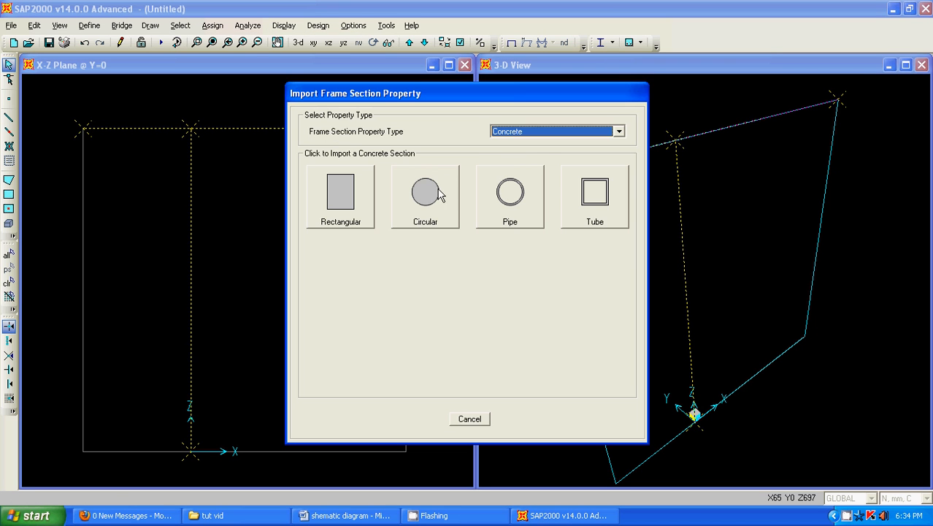
left_click(472, 419)
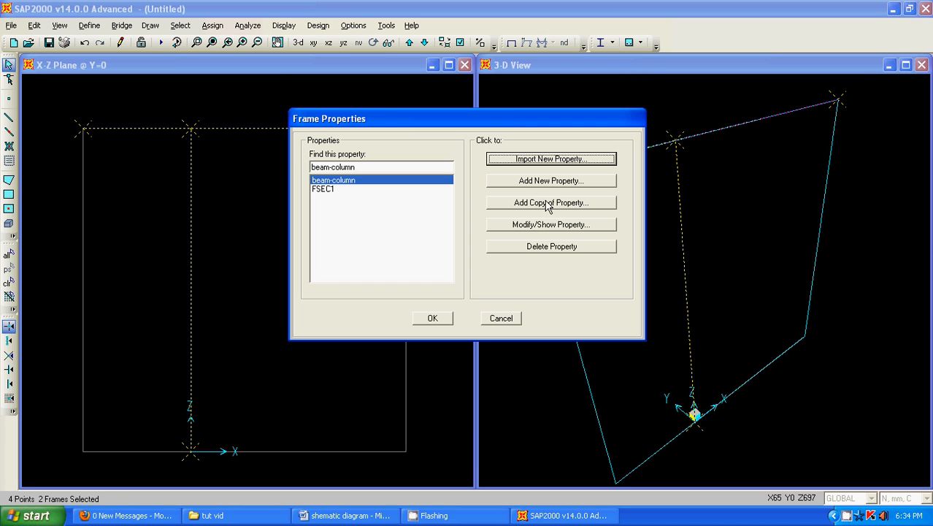
left_click(432, 317)
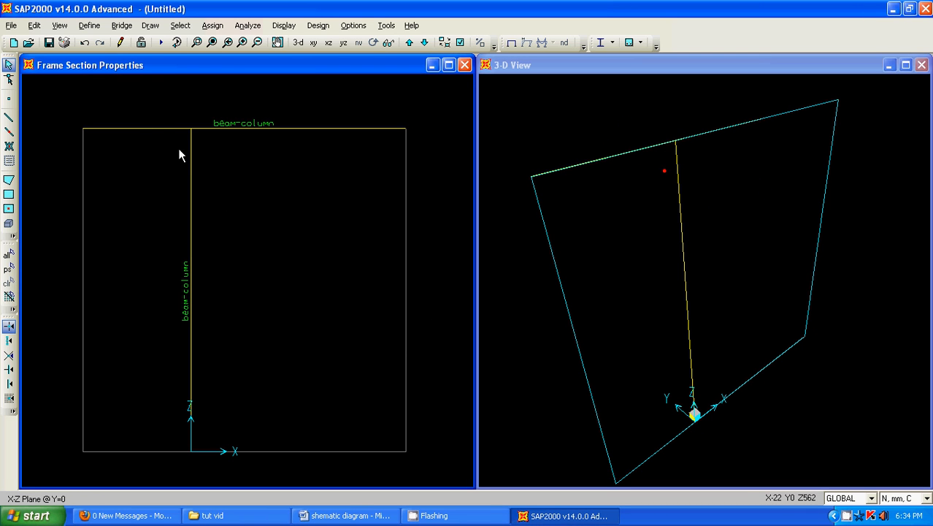
Check the loads and supports on the schematic diagram in Word, and return to the SAP2000 model.
left_click(88, 26)
left_click(85, 28)
left_click(338, 512)
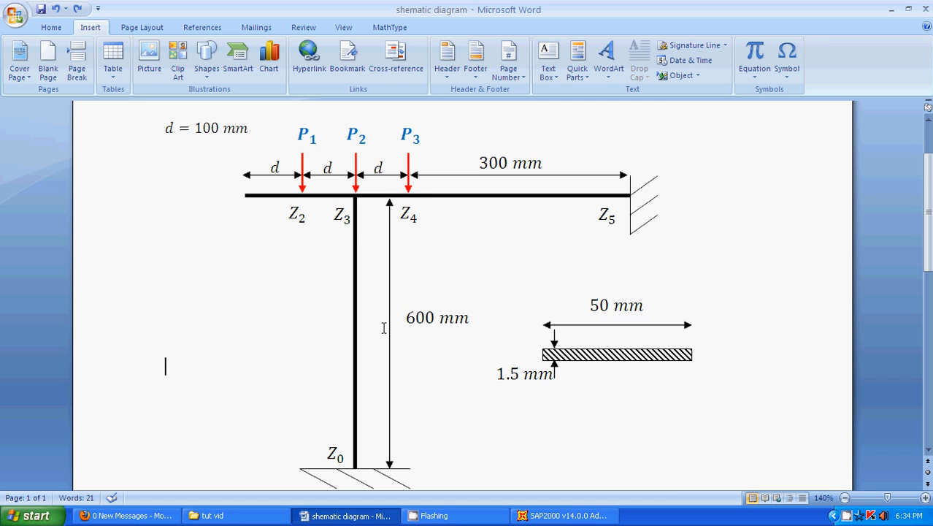
left_click(351, 517)
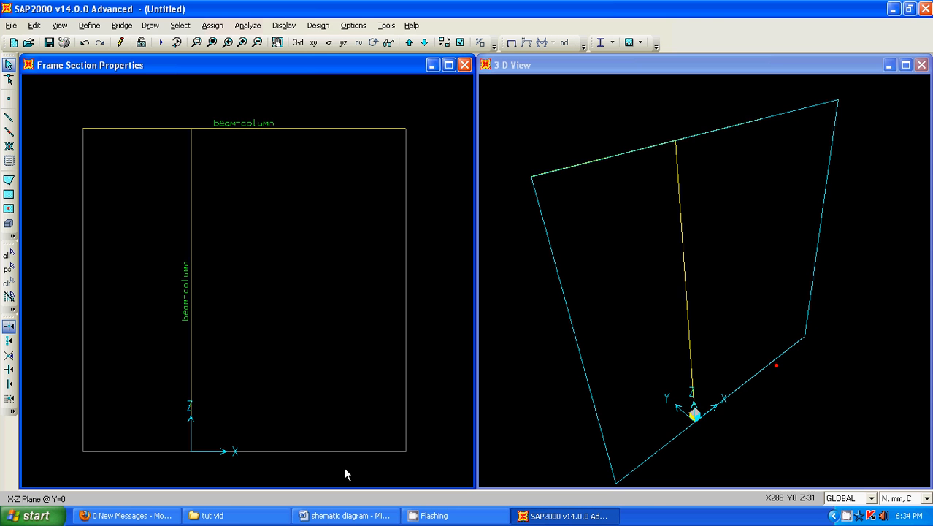
left_click(277, 130)
left_click(213, 25)
mouse_move(308, 173)
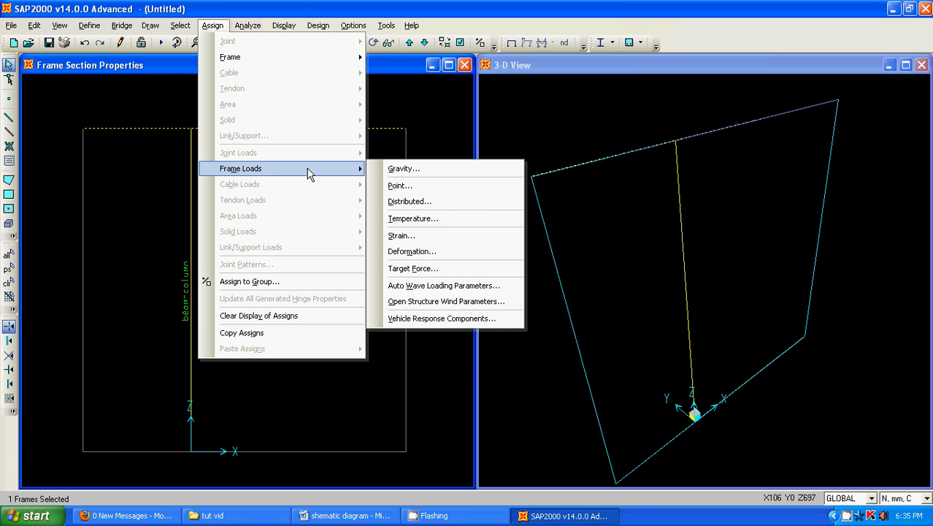
left_click(219, 26)
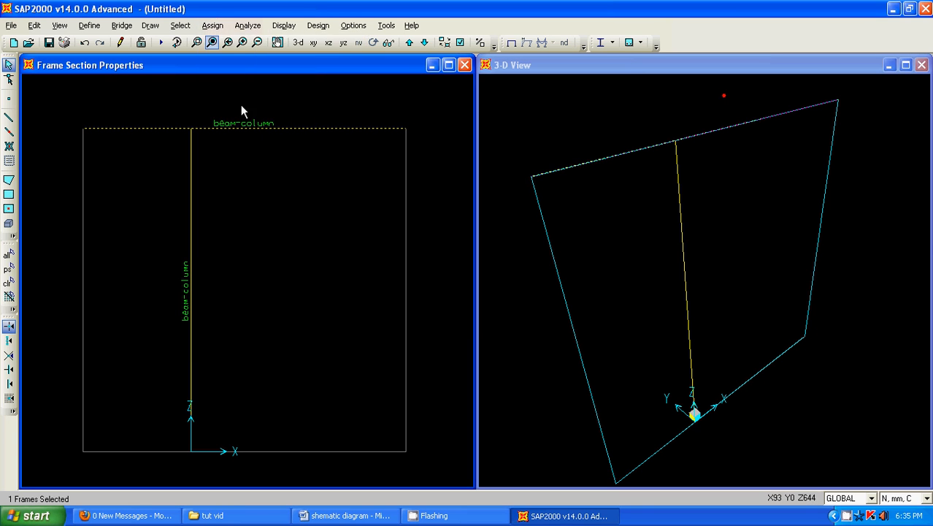
Add a new load pattern named P1 with type LIVE and a self-weight multiplier of 0.
left_click(91, 27)
left_click(126, 210)
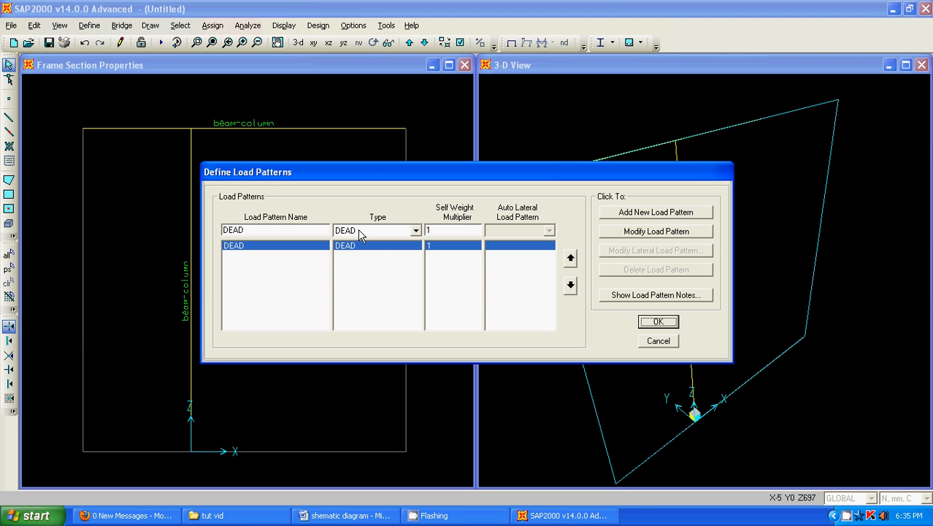
left_click(417, 232)
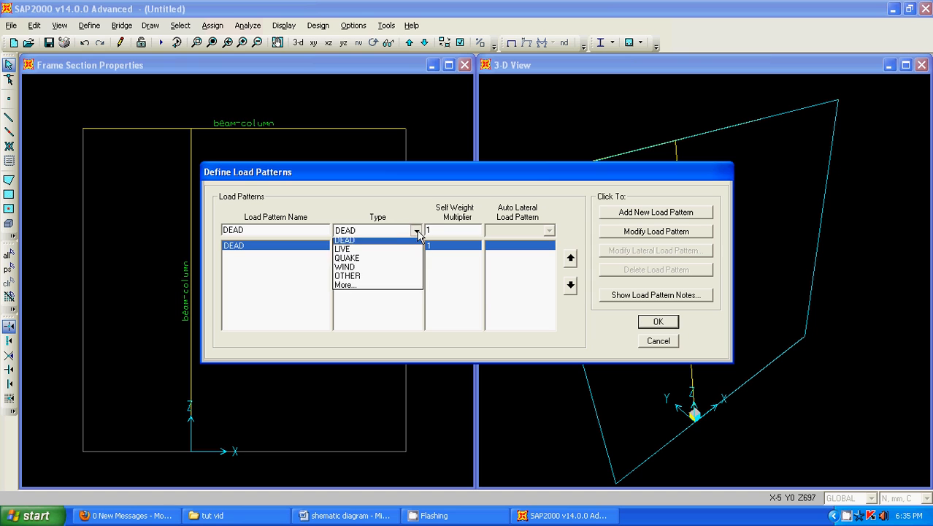
left_click(406, 258)
double_click(298, 232)
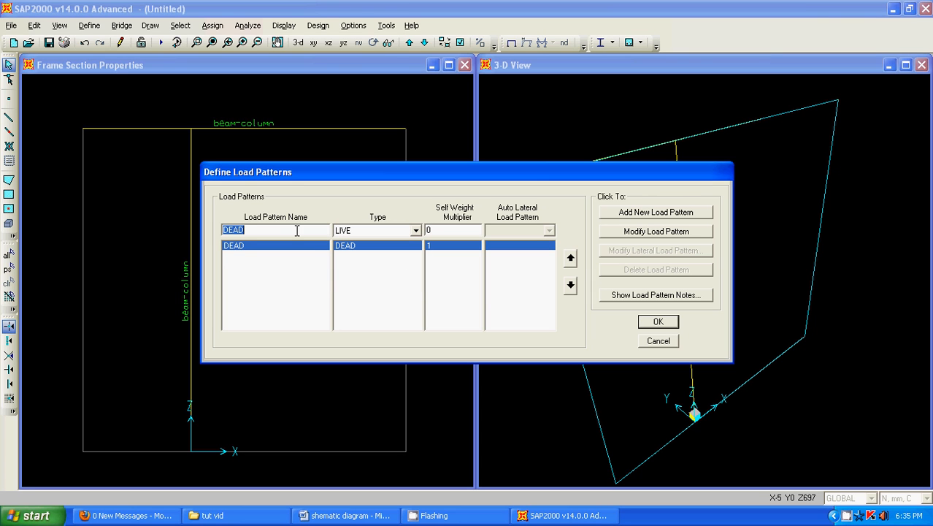
type("P1")
left_click(617, 211)
Add two more LIVE load patterns named P2 and P3.
double_click(298, 230)
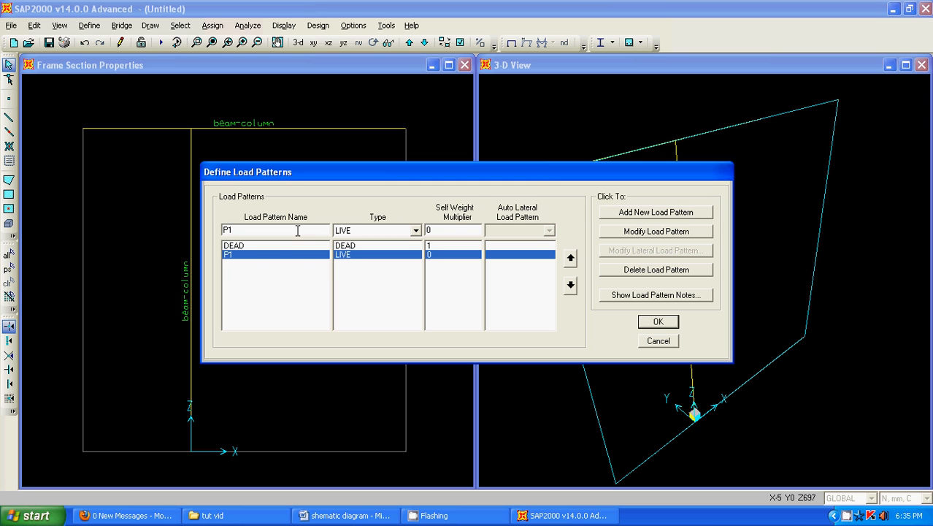
left_click(618, 217)
double_click(249, 231)
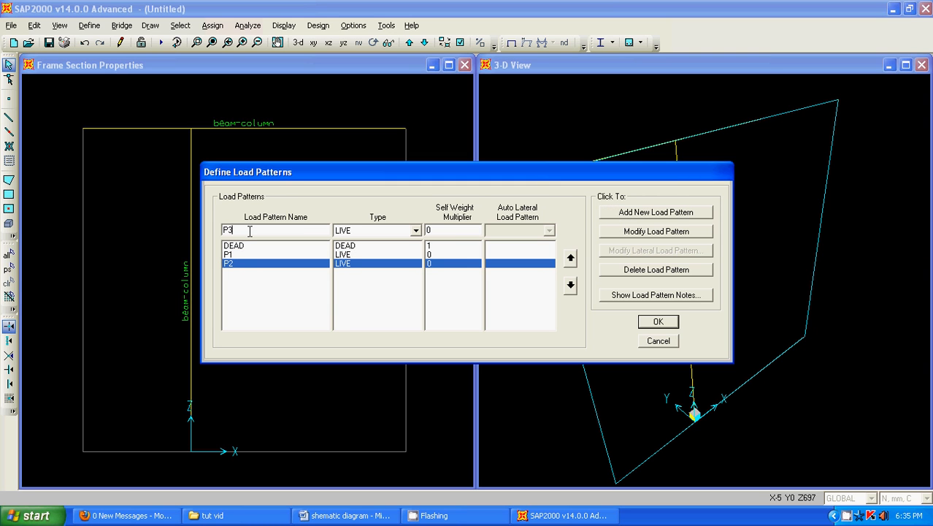
left_click(612, 213)
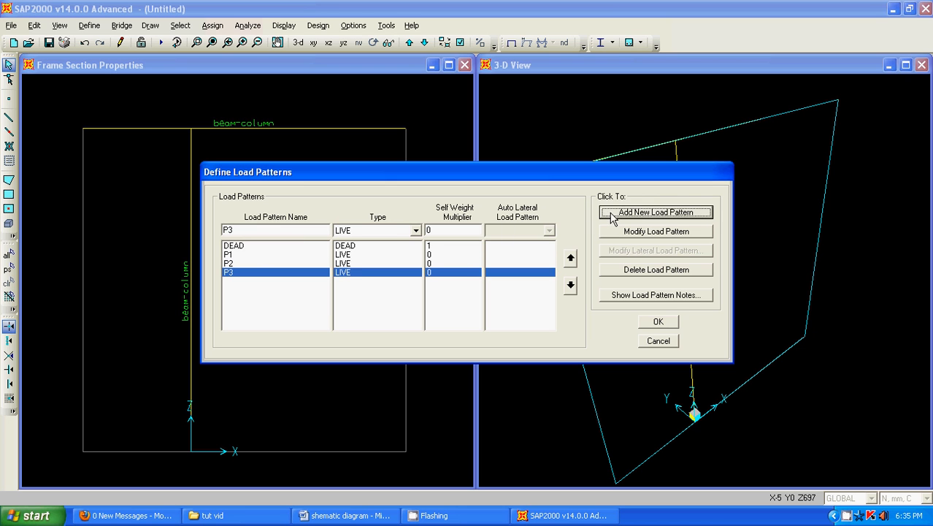
Delete the DEAD load pattern and accept the load pattern definitions.
left_click(343, 247)
left_click(647, 270)
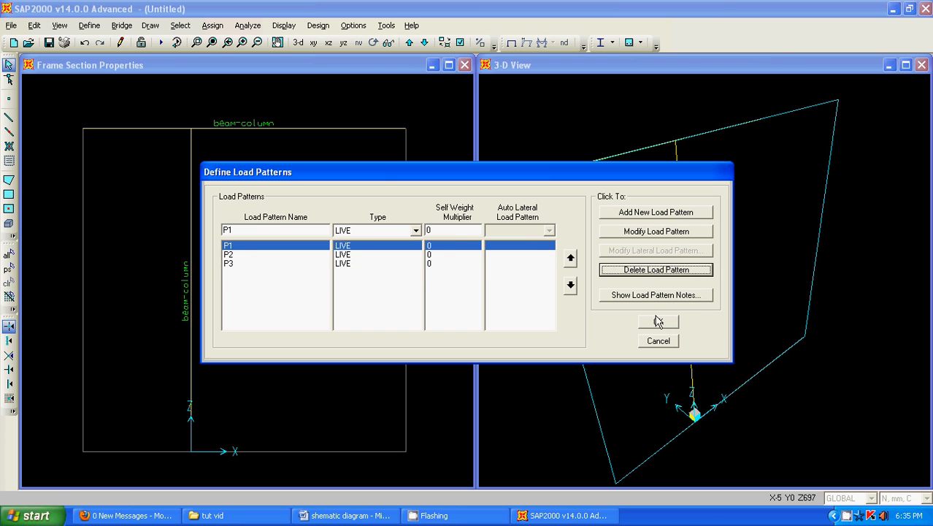
left_click(658, 321)
Add a new load case and set its type to Buckling.
left_click(89, 25)
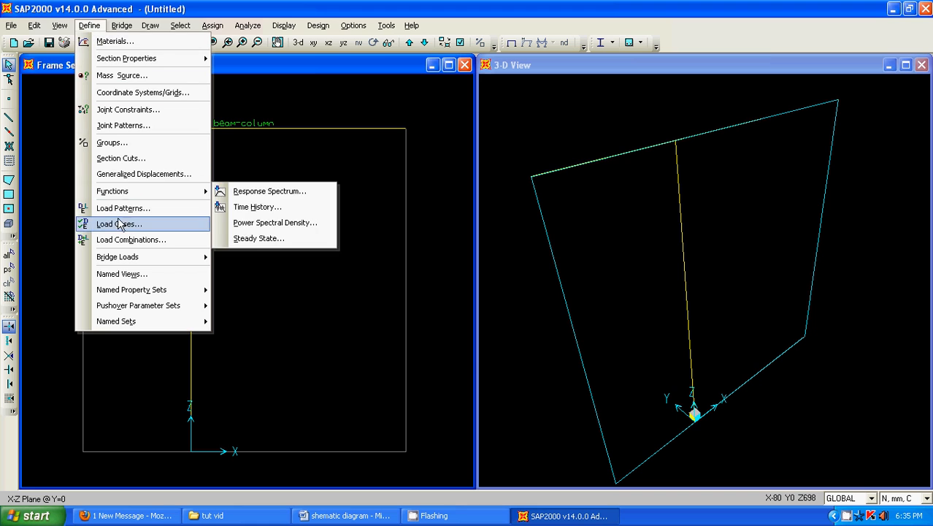
left_click(119, 223)
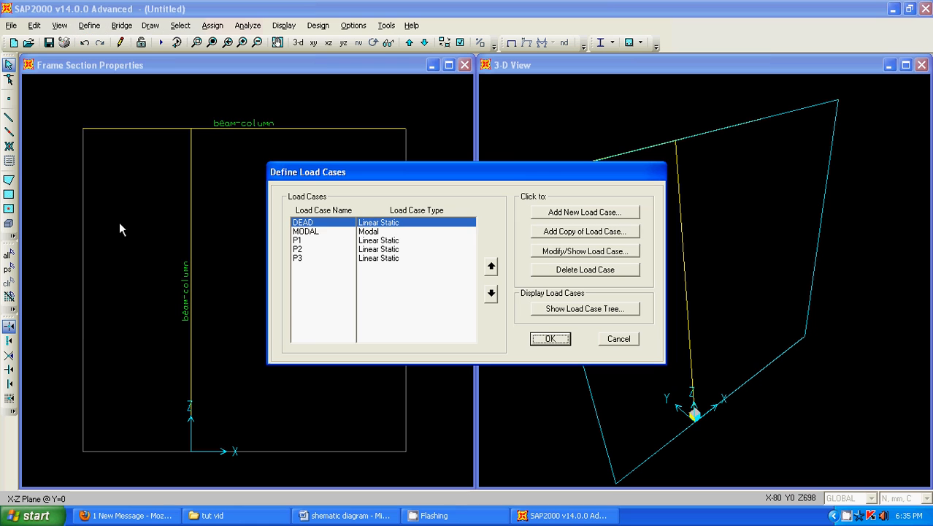
left_click(569, 218)
left_click(602, 174)
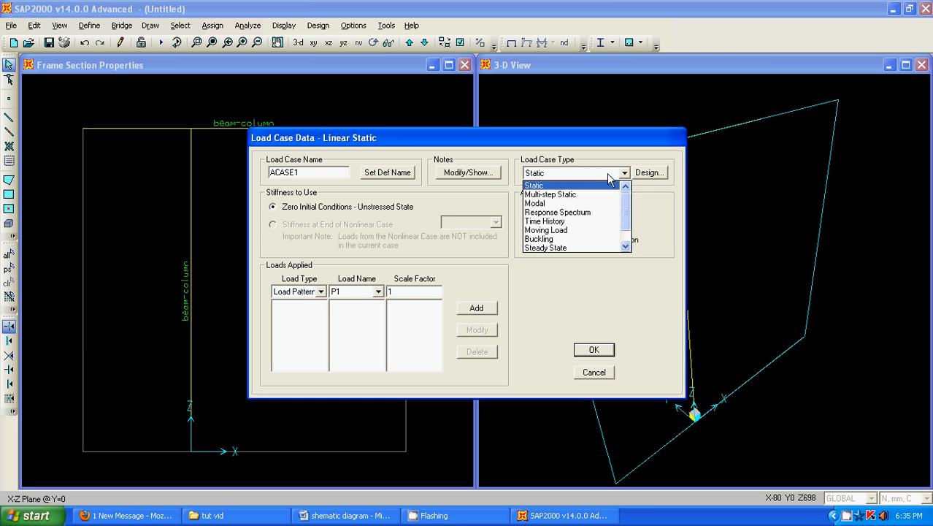
left_click(555, 239)
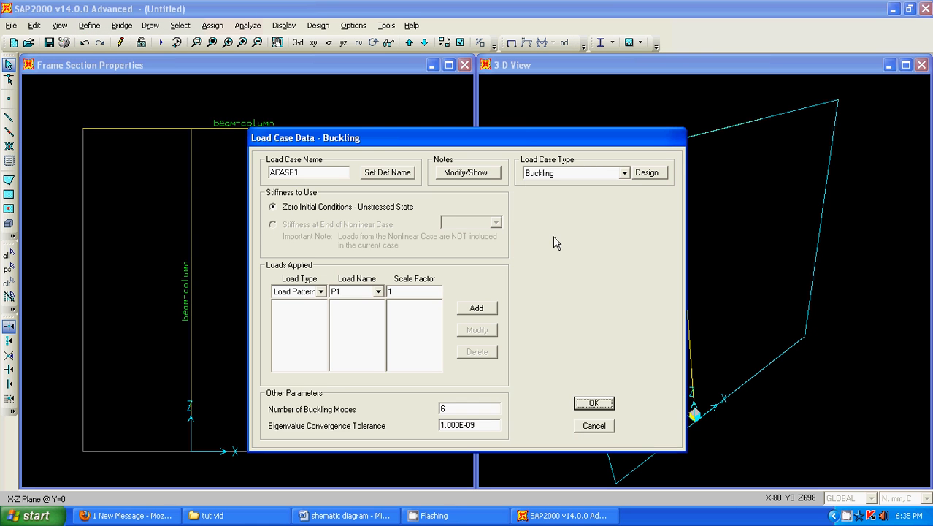
Apply load pattern P1 with scale factor 1, set 4 buckling modes, and accept the case under its default name.
left_click(464, 309)
double_click(450, 408)
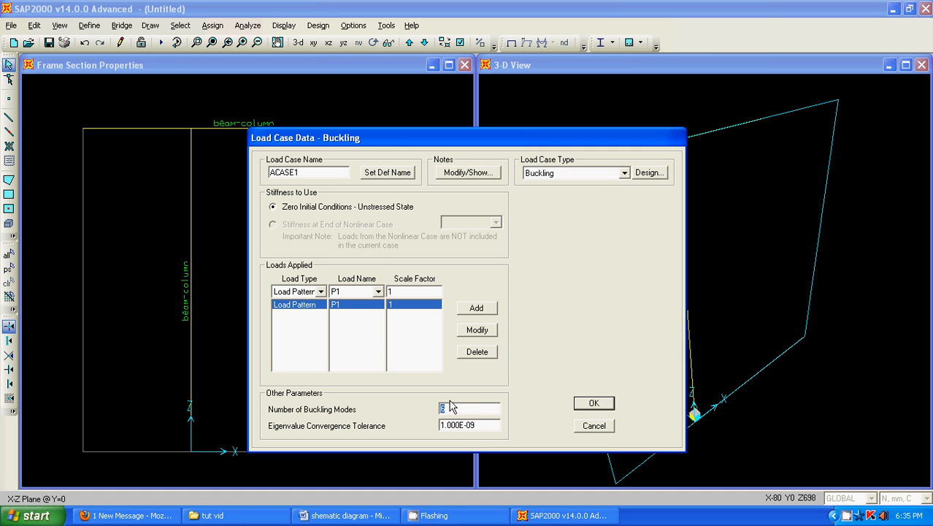
left_click(385, 176)
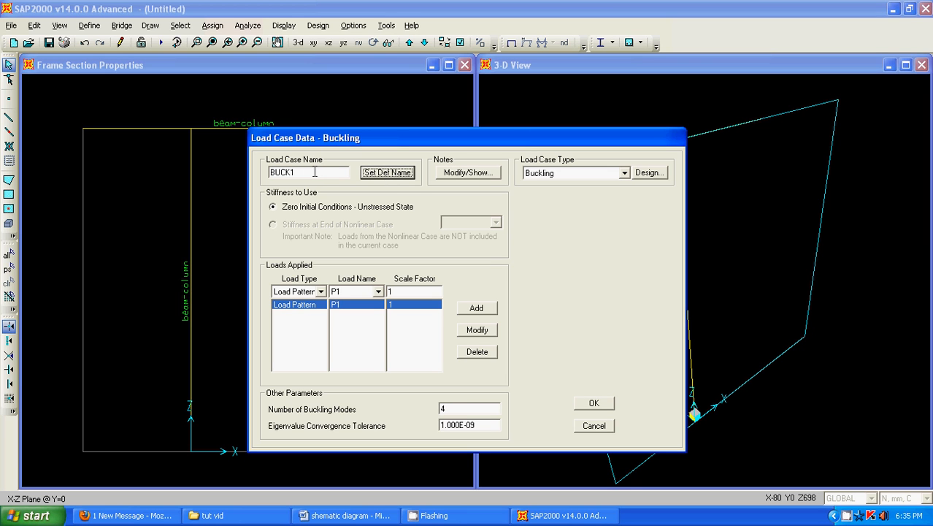
left_click(591, 403)
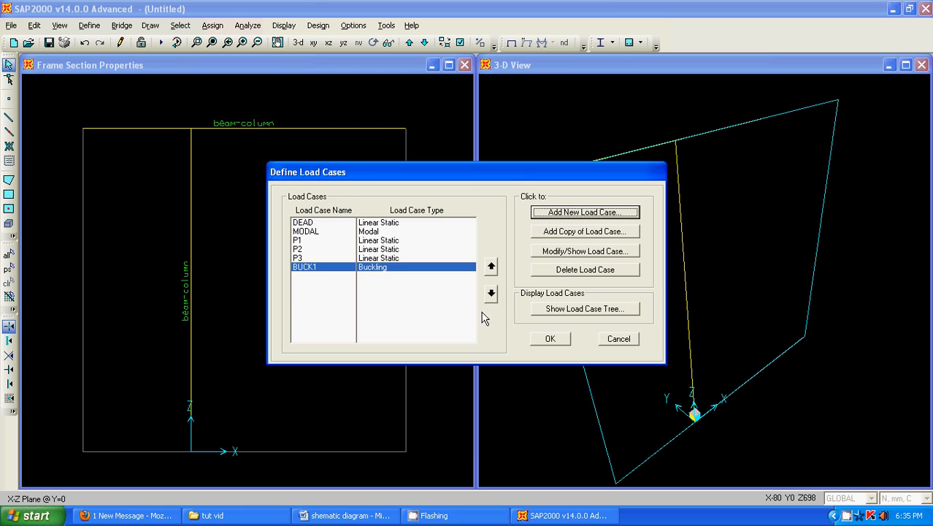
Copy the P1 buckling case, replace its applied load with pattern P2, and accept it under the default name.
left_click(567, 231)
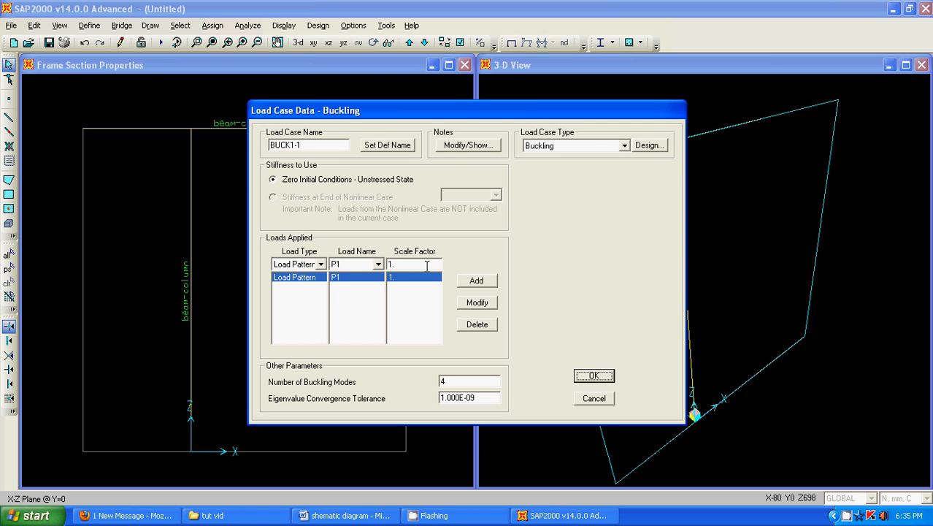
left_click(376, 265)
left_click(374, 287)
left_click(479, 283)
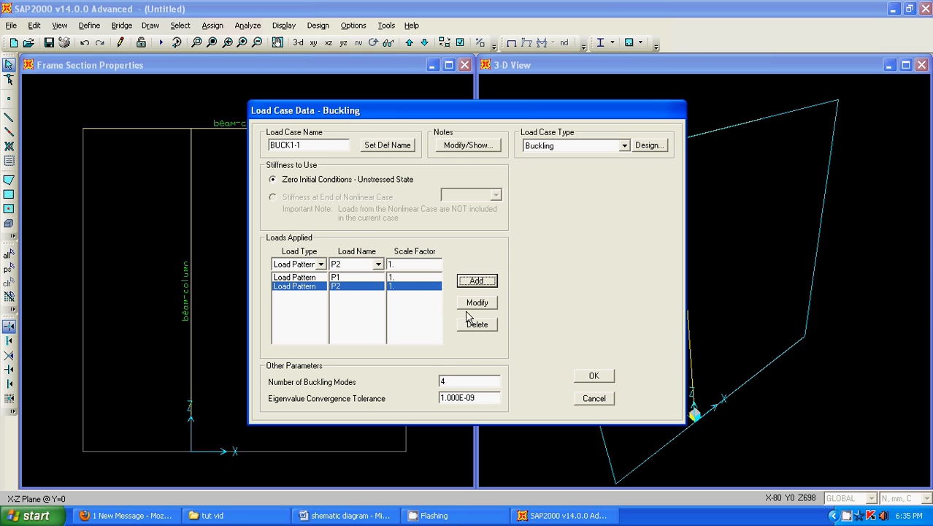
left_click(357, 278)
left_click(477, 324)
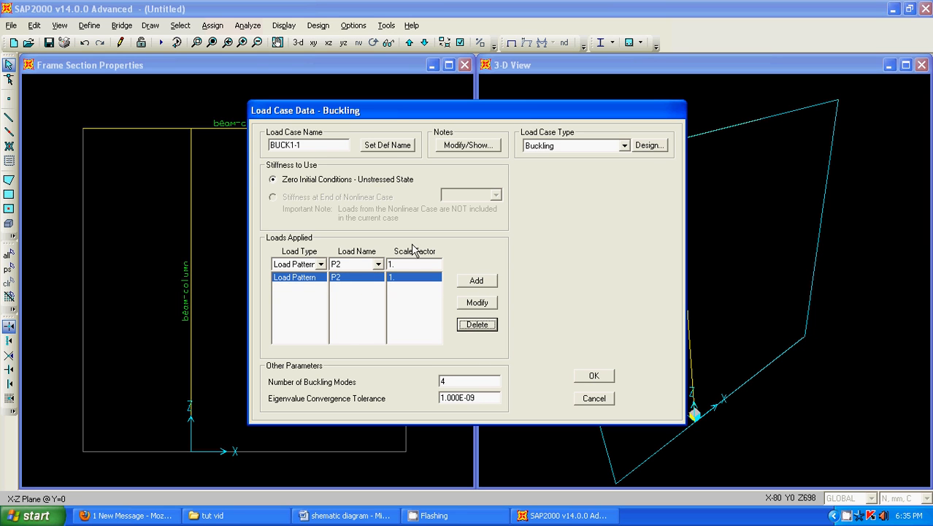
left_click(388, 146)
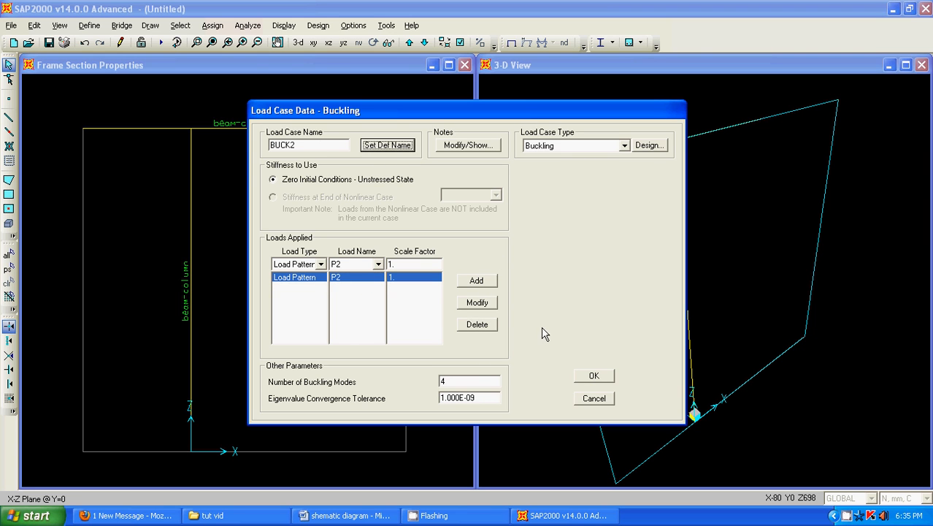
left_click(592, 376)
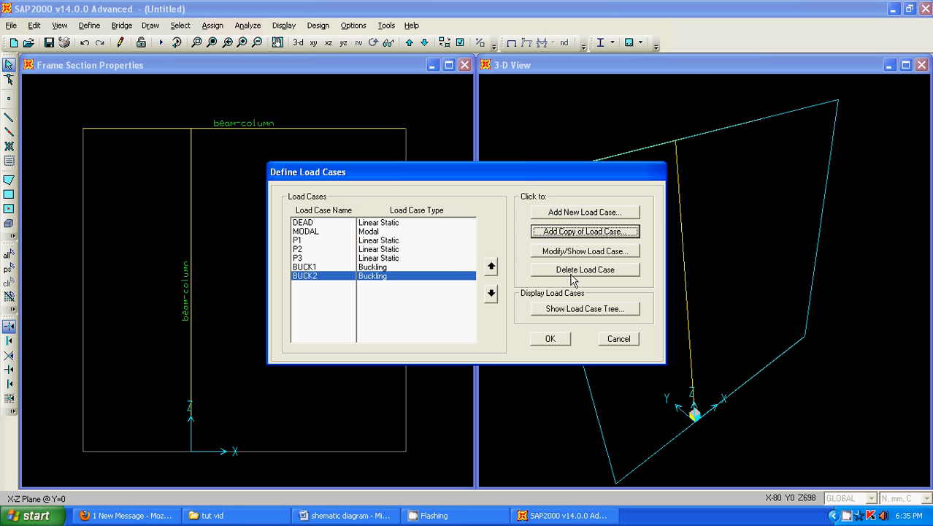
Copy the P2 buckling case with pattern P3 as its only load, give it the default name, and accept all load cases.
left_click(566, 234)
left_click(378, 264)
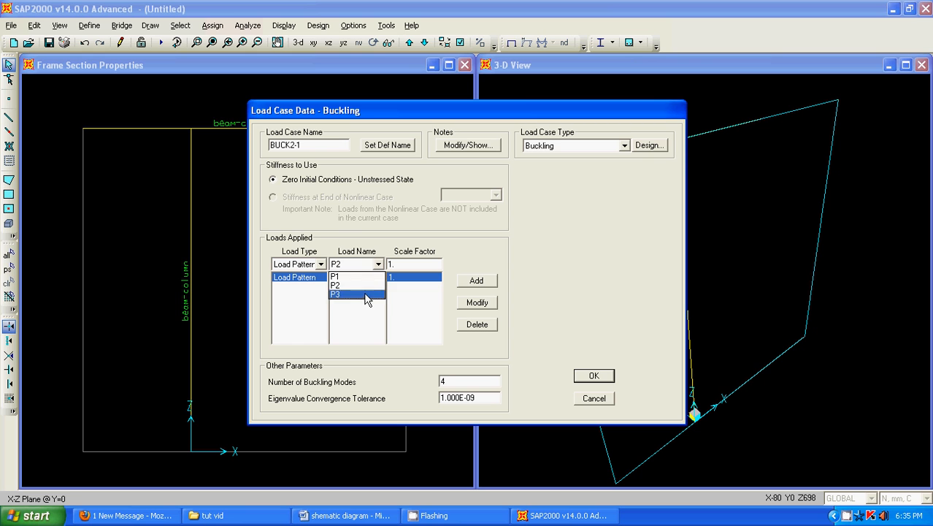
left_click(365, 295)
left_click(475, 283)
left_click(398, 277)
left_click(477, 324)
left_click(387, 145)
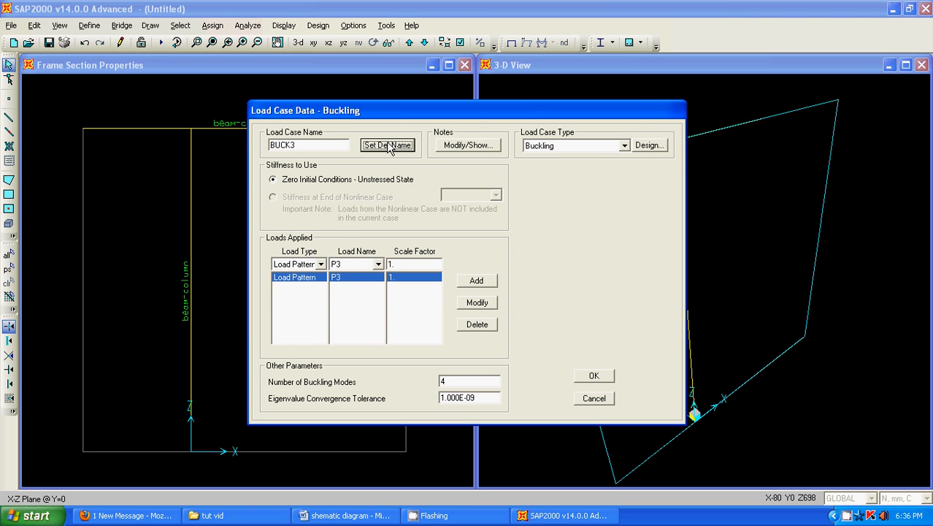
left_click(594, 376)
left_click(551, 338)
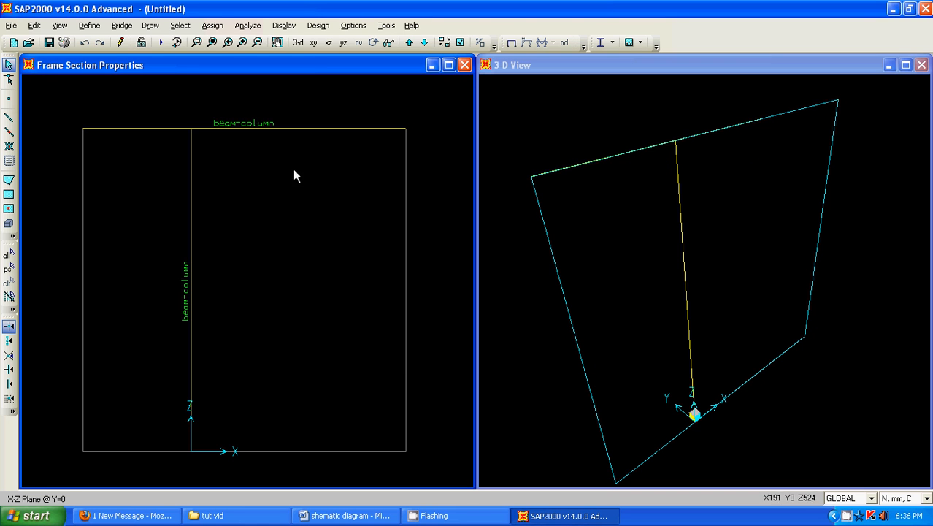
Check the load spacing on the Word diagram and assign the horizontal beam a P1 gravity point load of 1 N at relative distance 0.1667.
left_click(295, 129)
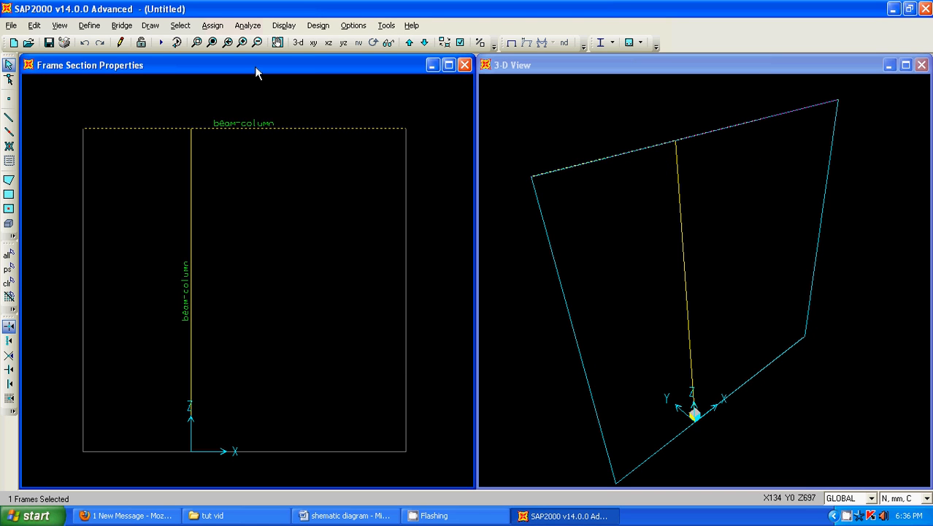
left_click(213, 25)
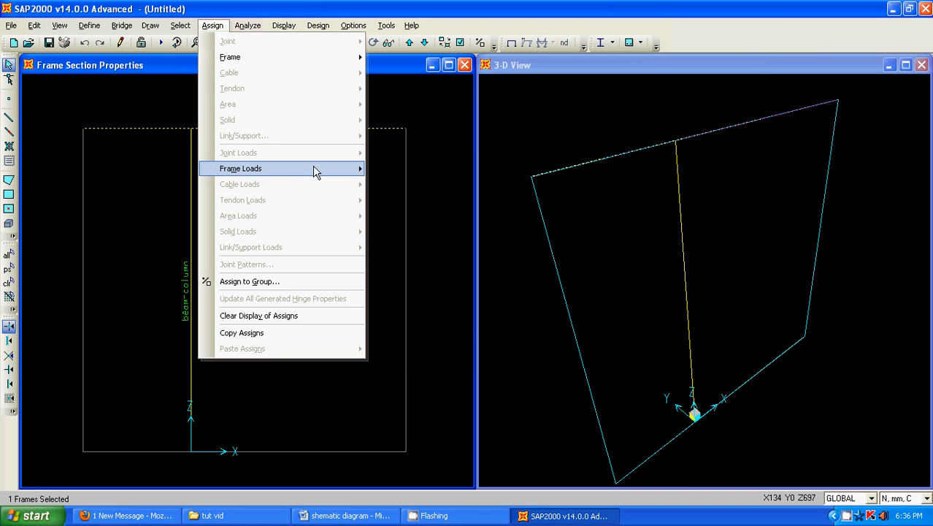
mouse_move(314, 169)
left_click(399, 187)
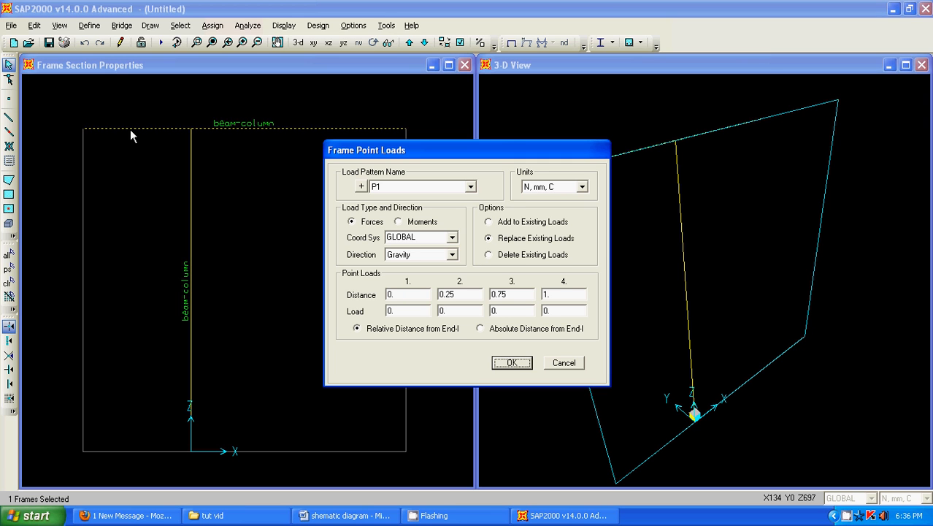
left_click(363, 517)
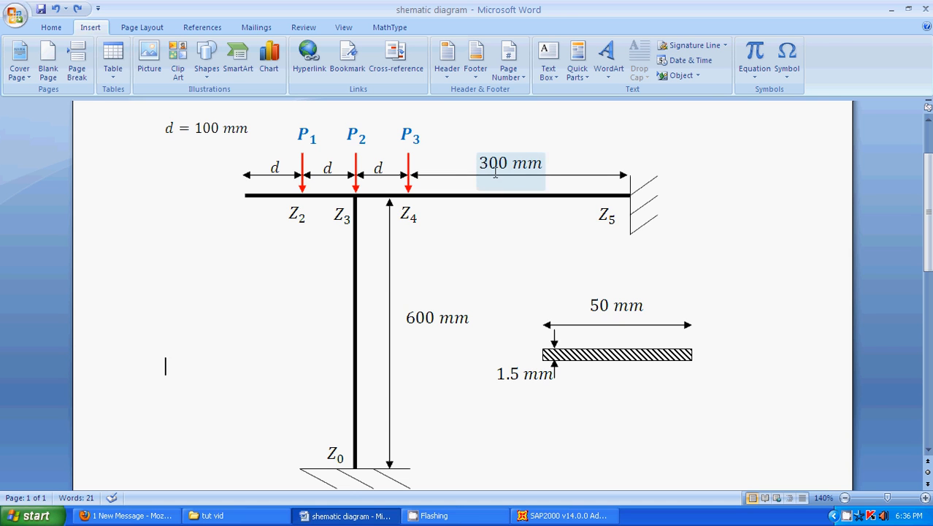
left_click(360, 517)
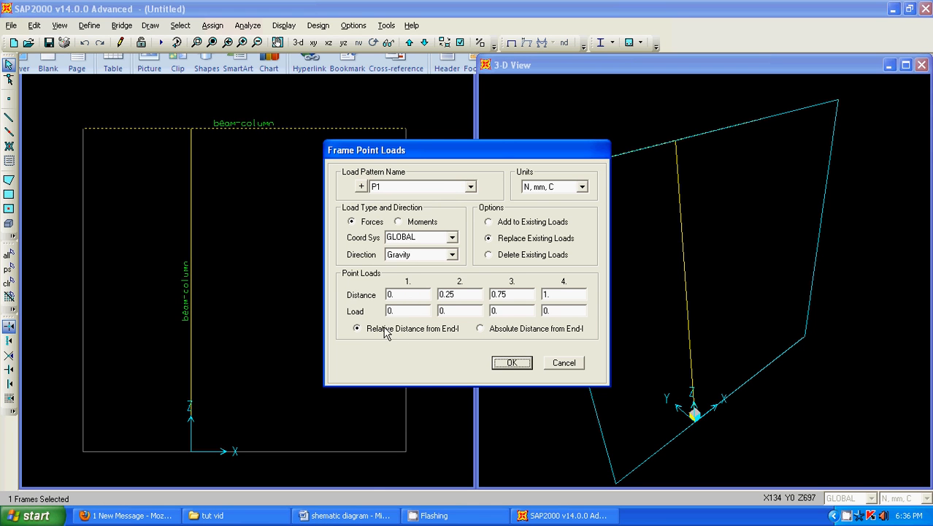
left_click(460, 294)
type("0")
left_click(512, 363)
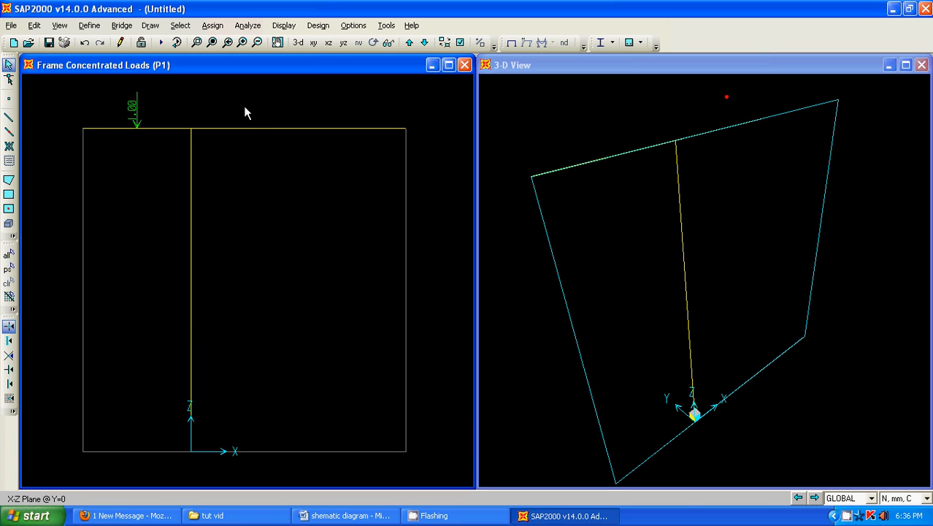
Assign the horizontal beam a P2 gravity point load of 1 N directly above the column.
left_click(252, 130)
left_click(213, 25)
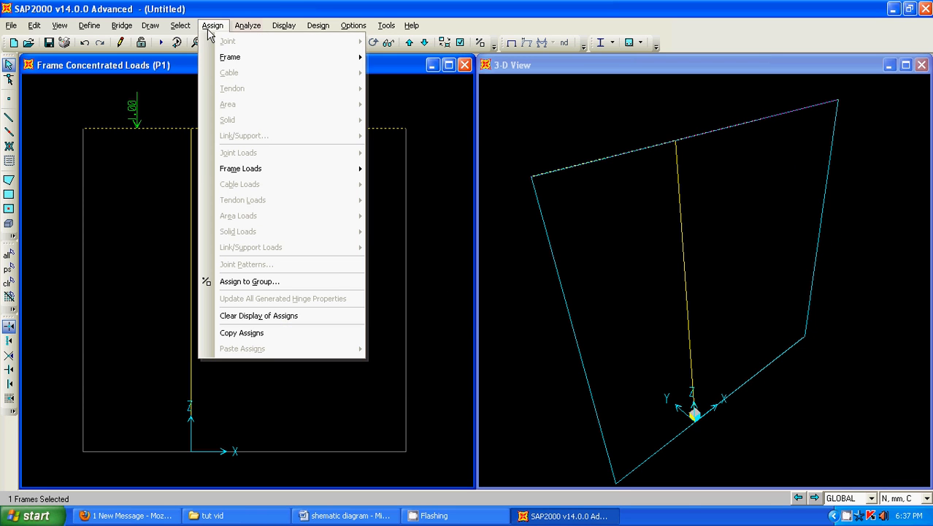
mouse_move(288, 171)
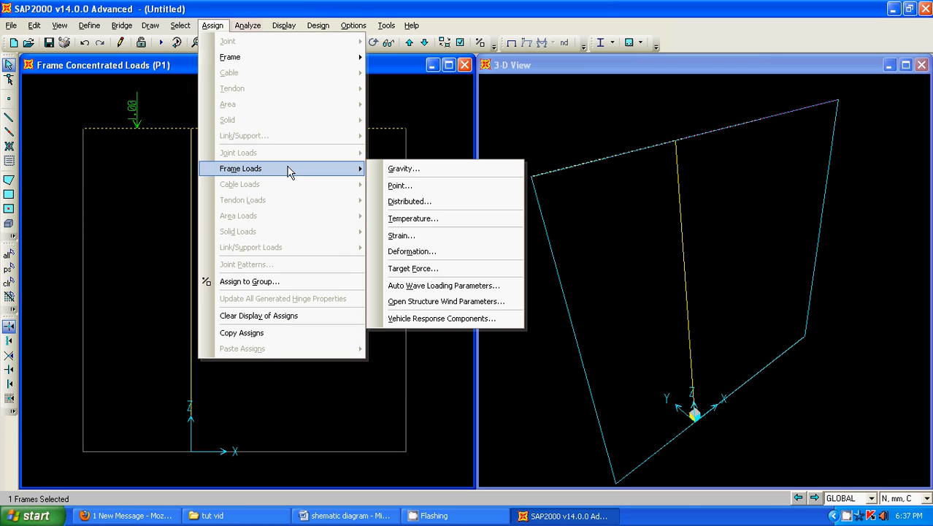
left_click(400, 185)
left_click(471, 186)
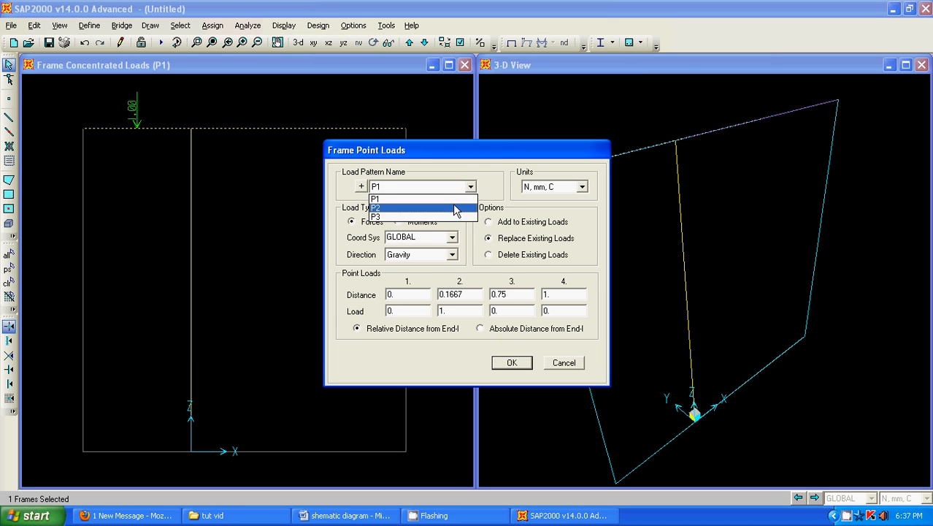
left_click(453, 207)
double_click(464, 294)
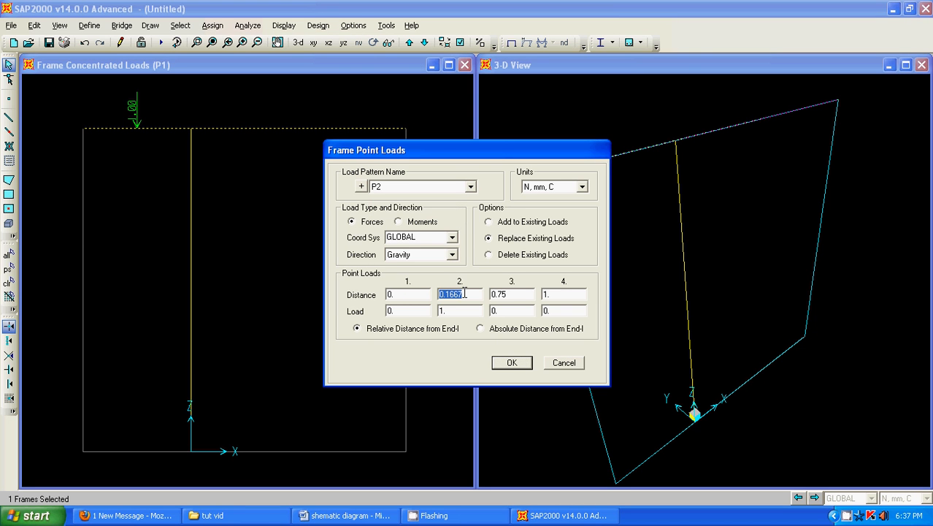
left_click(465, 294)
left_click(512, 363)
Assign the horizontal beam a P3 gravity point load of 1 N at relative distance 0.5.
left_click(289, 129)
left_click(213, 26)
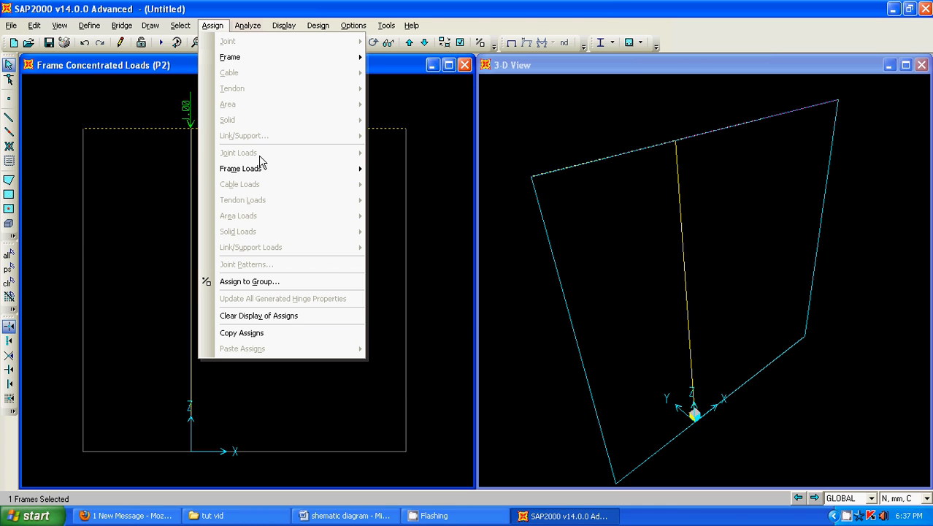
mouse_move(319, 169)
left_click(344, 185)
double_click(471, 293)
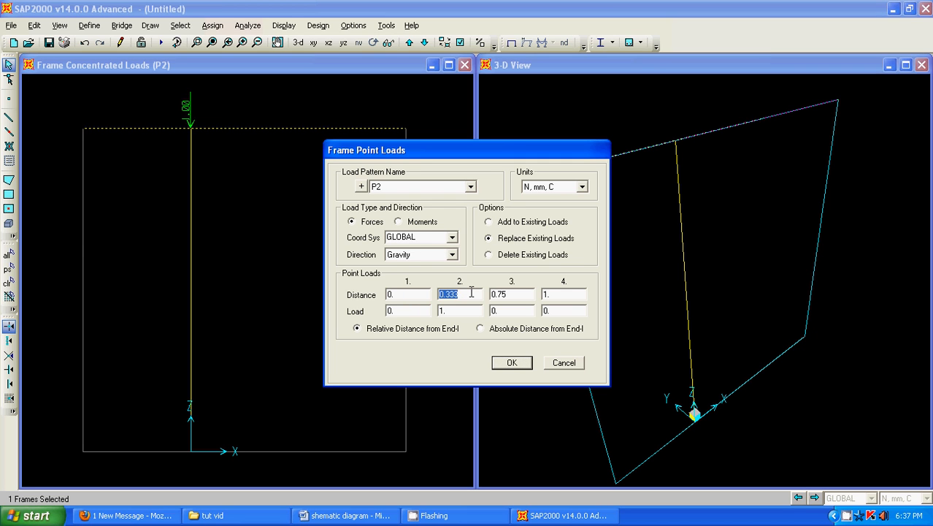
type("0.5")
left_click(470, 186)
left_click(419, 218)
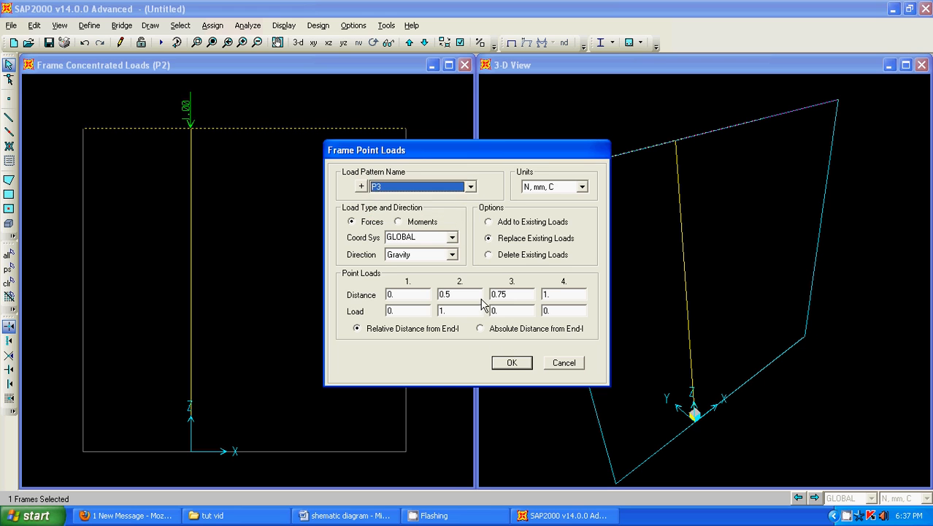
left_click(512, 362)
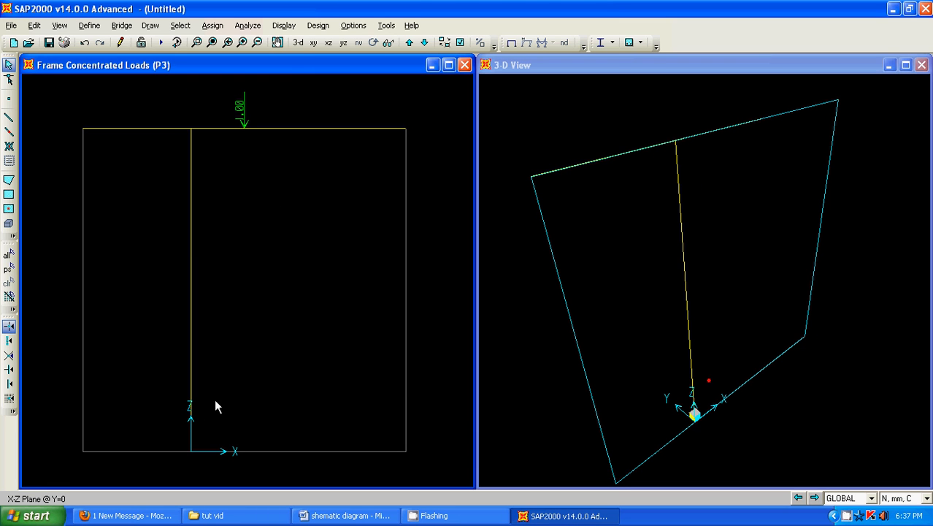
Assign fixed restraints to the column's base joint and the beam's right end joint.
left_click(192, 452)
left_click(404, 130)
left_click(217, 26)
mouse_move(339, 40)
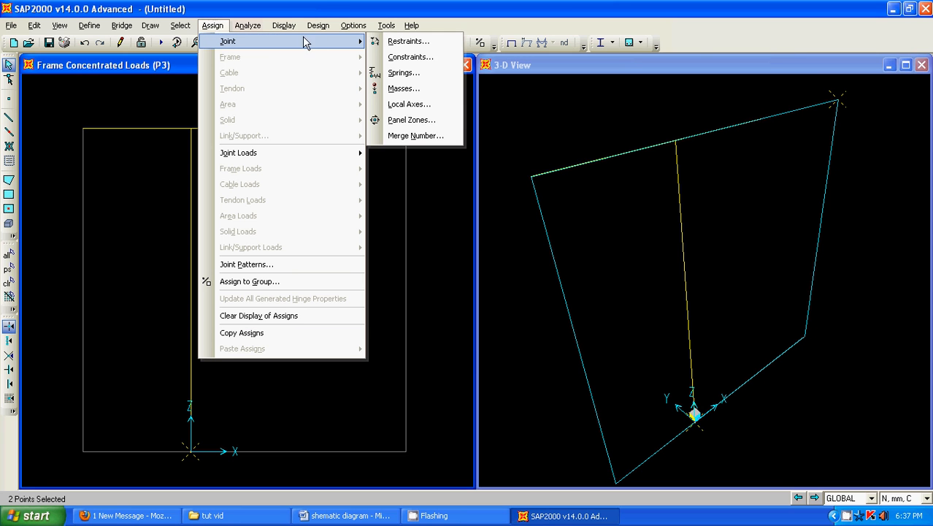
left_click(380, 40)
left_click(439, 302)
left_click(440, 333)
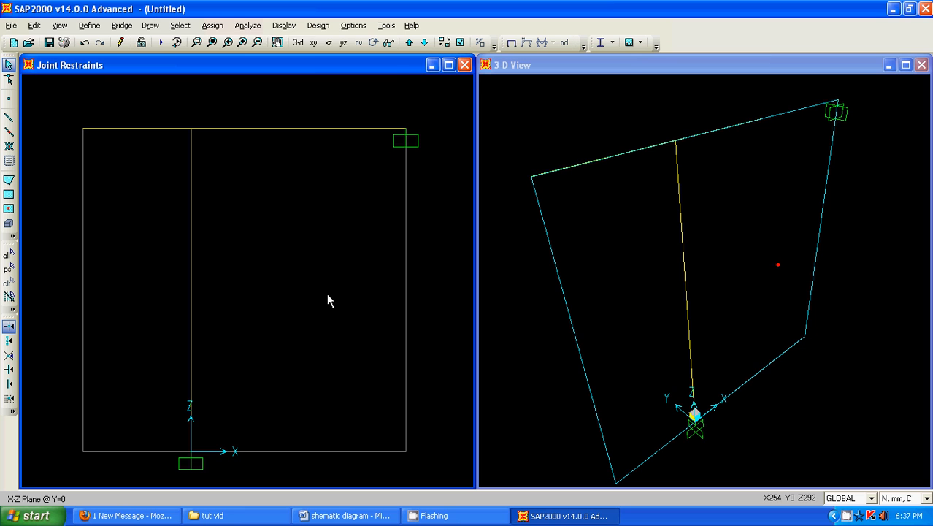
Set the model's available degrees of freedom in the analysis options.
left_click(247, 26)
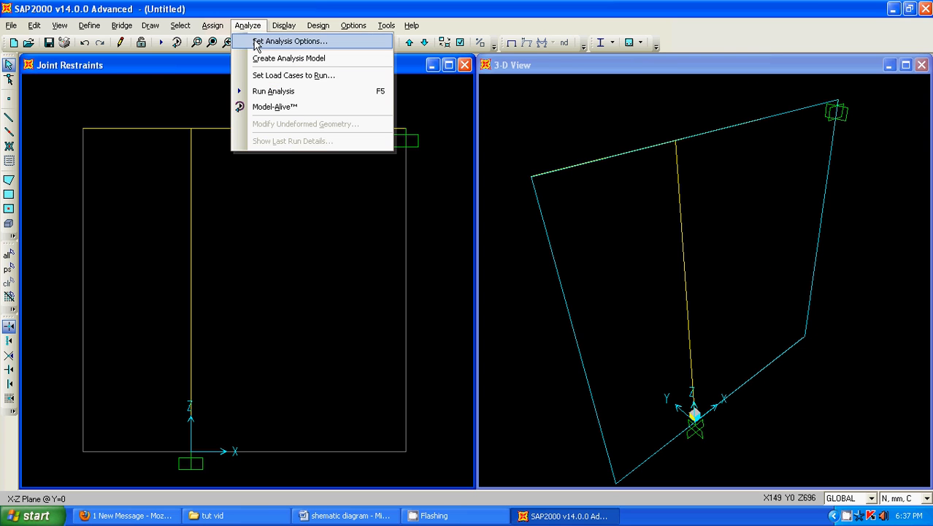
left_click(256, 42)
left_click(399, 253)
left_click(584, 207)
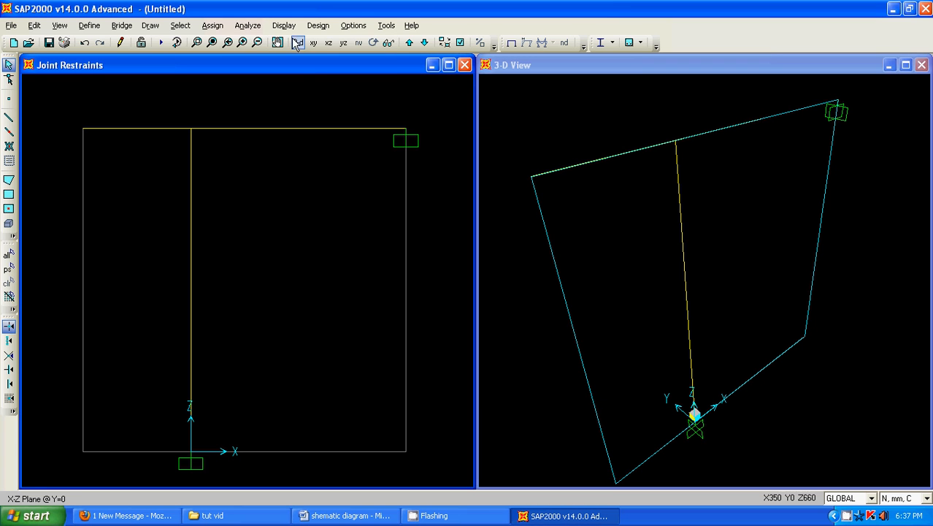
Set only the buckling cases BUCK1, BUCK2 and BUCK3 to run, with all other load cases set to Do Not Run.
left_click(247, 26)
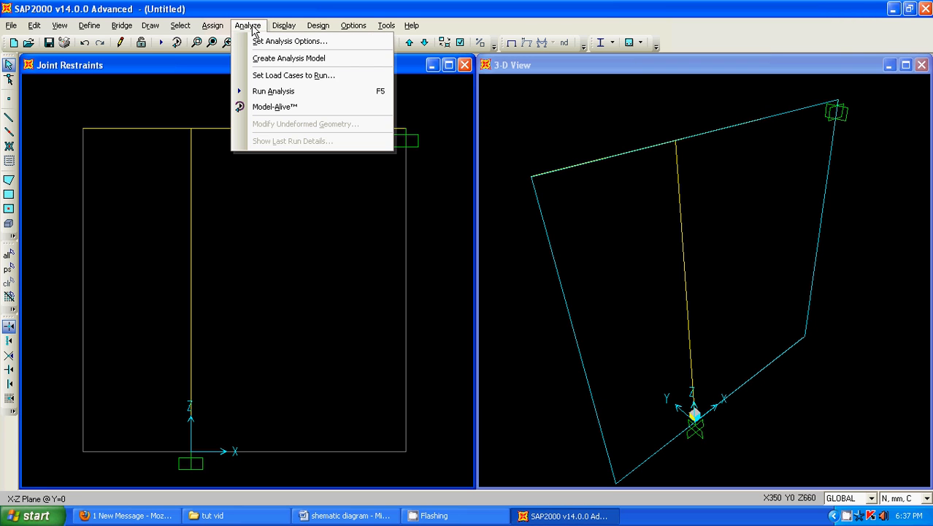
left_click(269, 75)
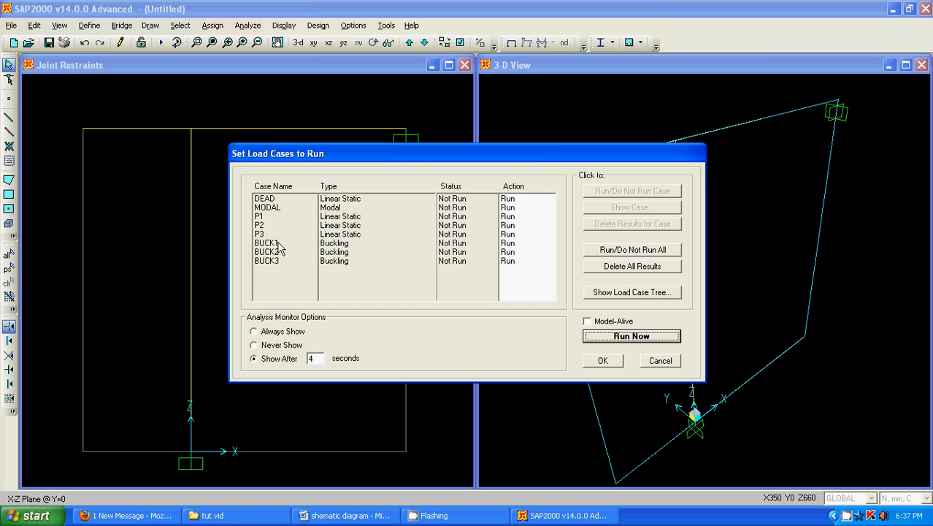
left_click(521, 234)
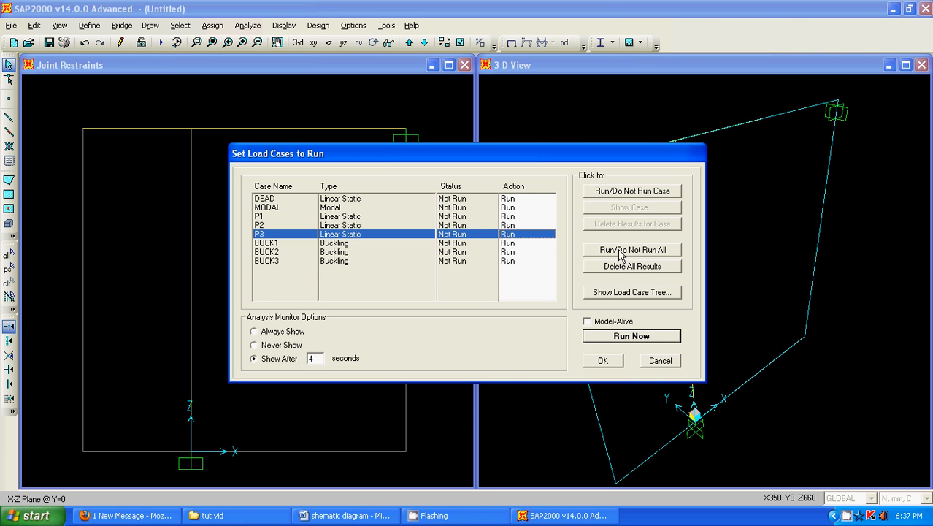
left_click(621, 252)
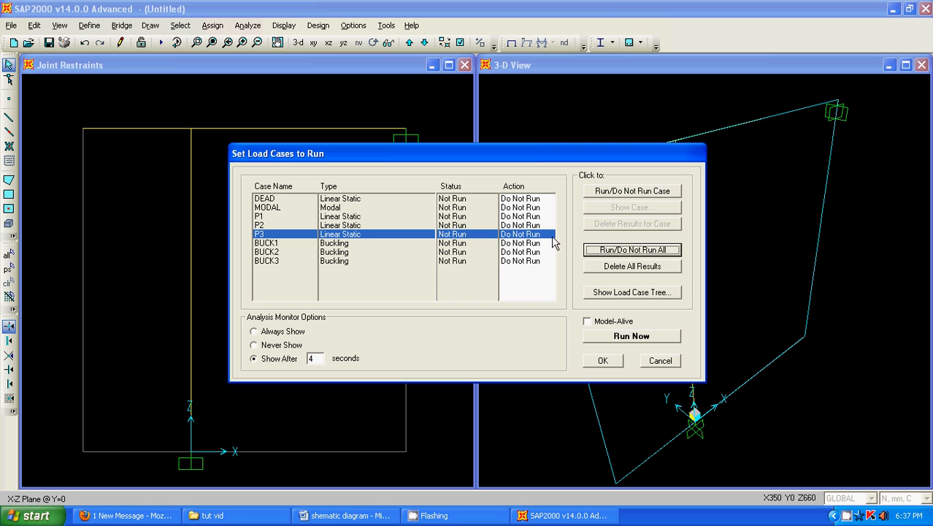
left_click(515, 244)
left_click(609, 194)
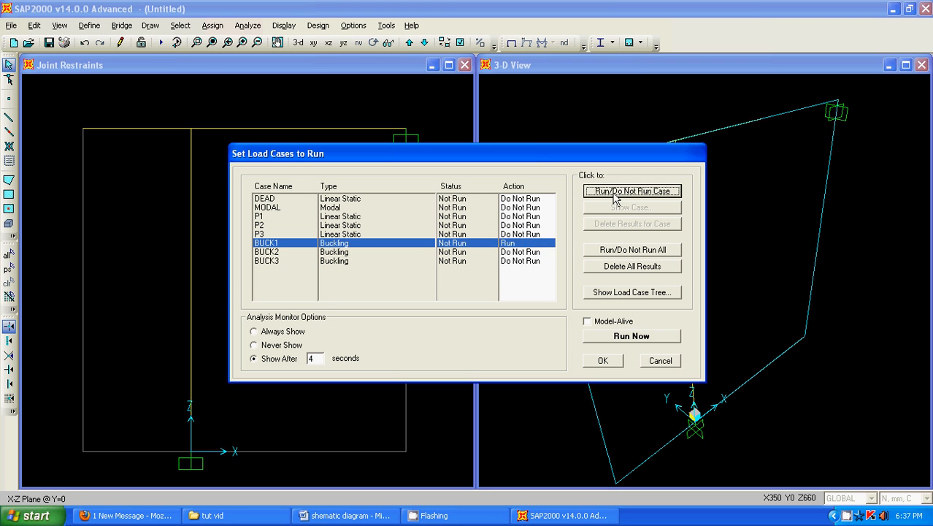
left_click(610, 194)
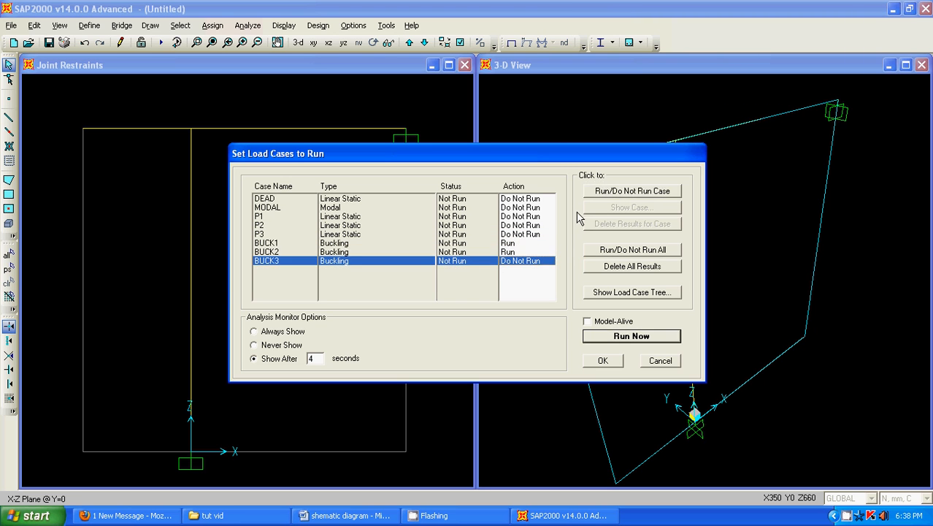
left_click(605, 195)
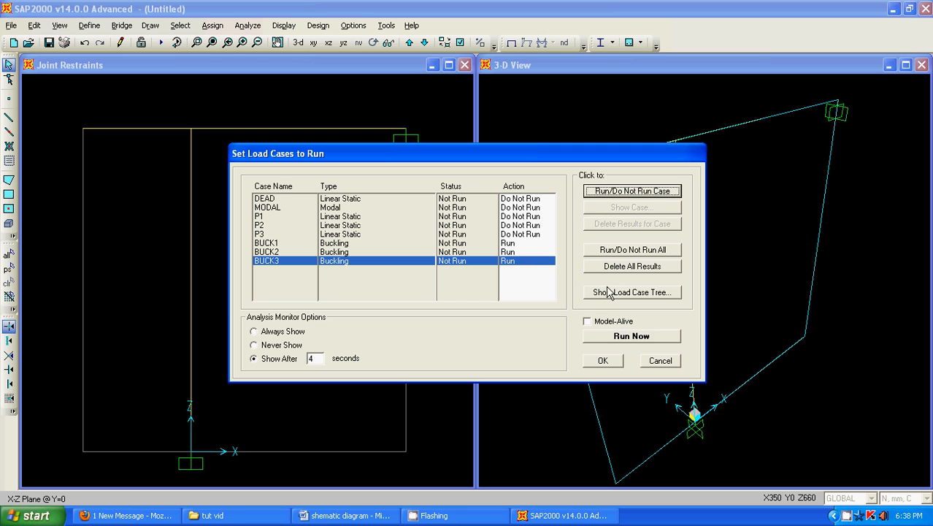
Run the analysis and save the model as partial_frame_4 in the Template used folder.
left_click(605, 337)
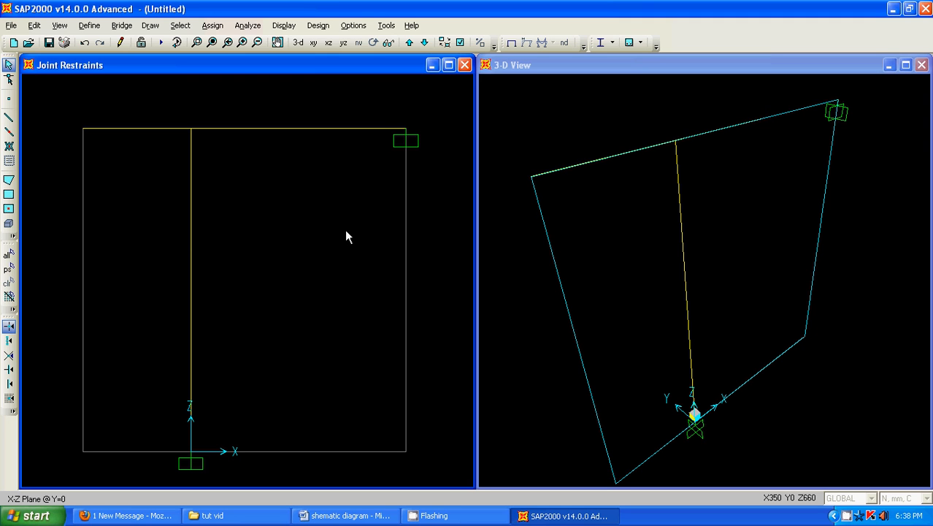
type("partial")
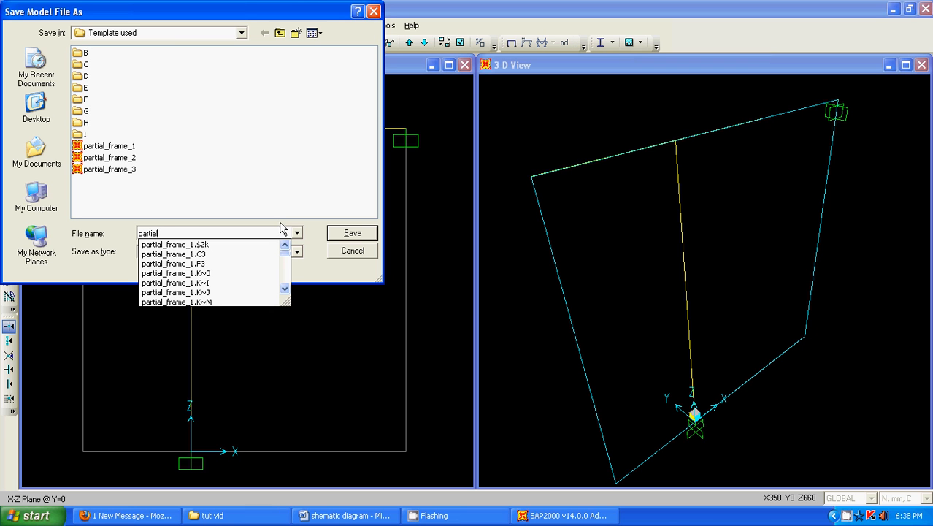
type("_frame_4")
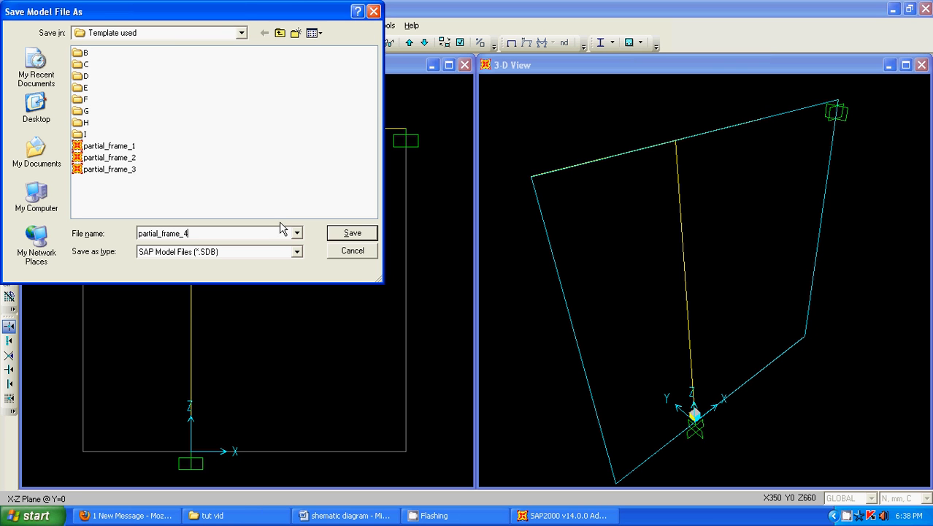
left_click(356, 234)
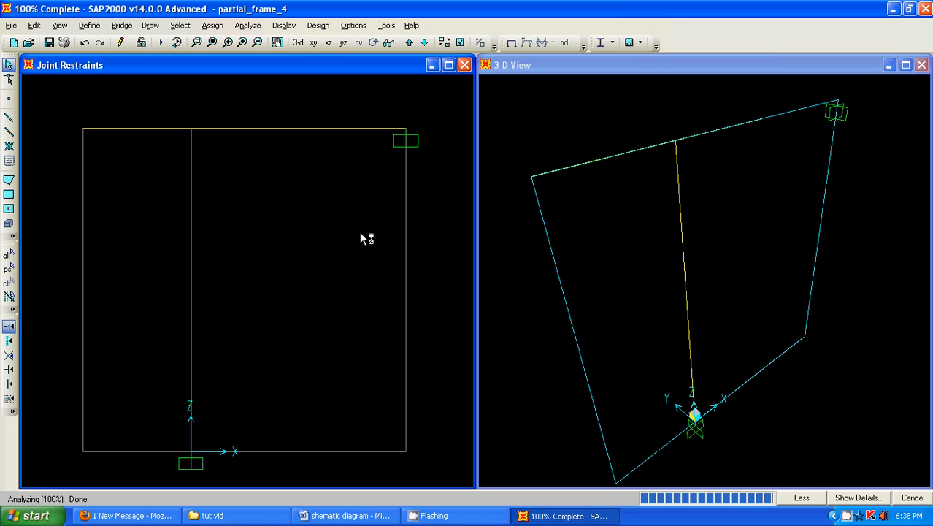
Display the BUCK1 deformed shape for mode 1 in the X-Z plane view.
left_click(326, 74)
left_click(213, 25)
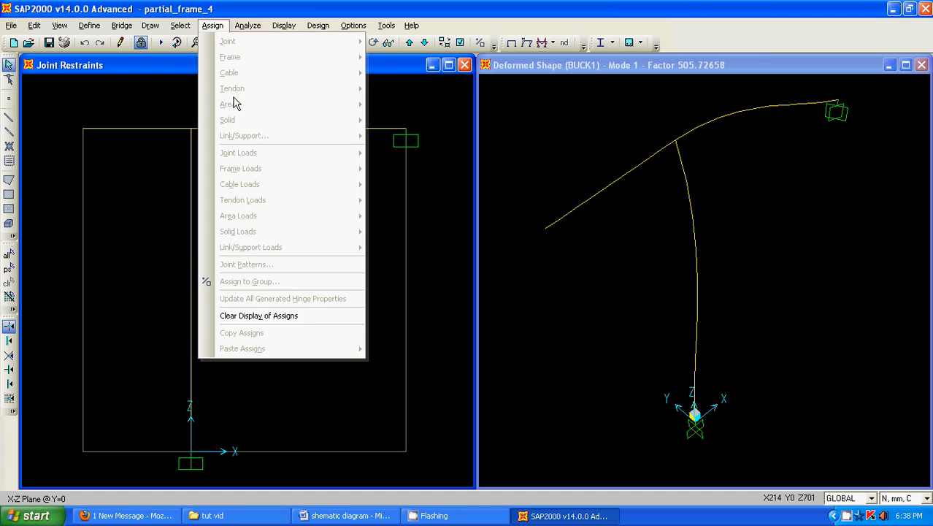
mouse_move(284, 25)
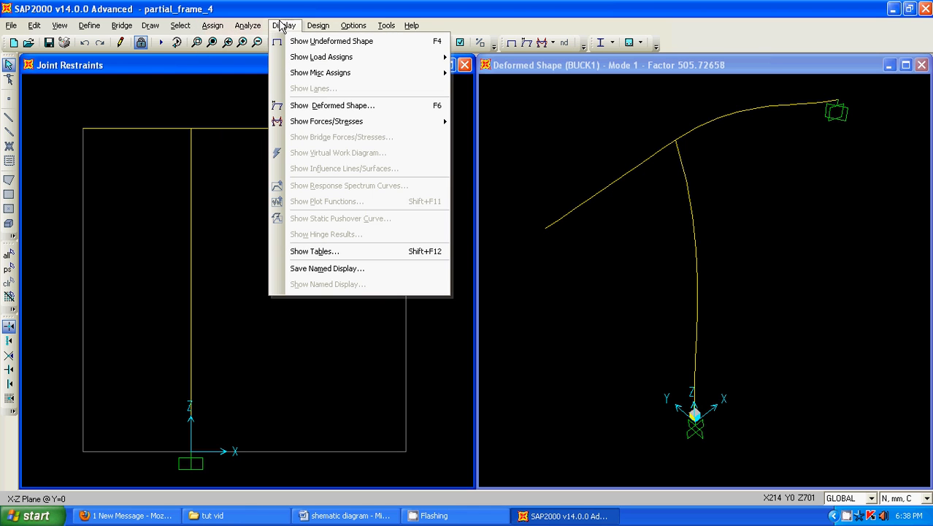
left_click(330, 109)
left_click(541, 106)
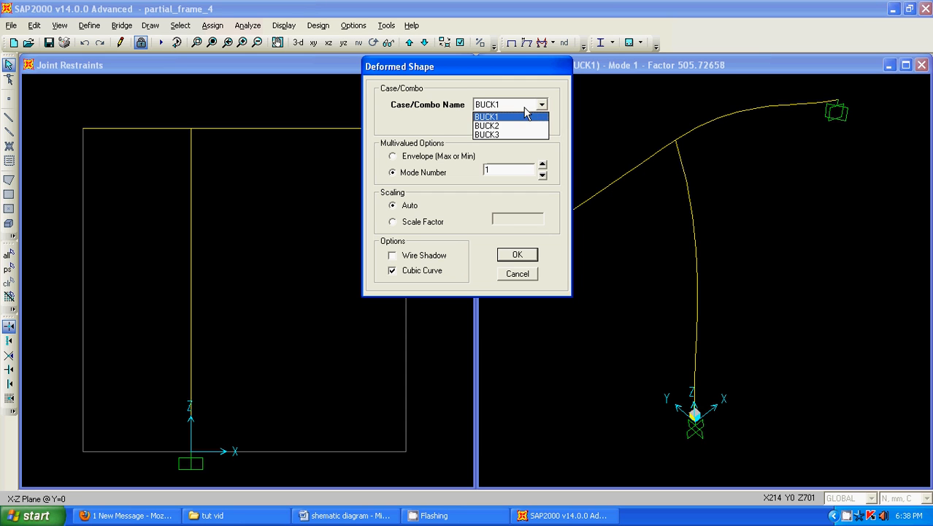
left_click(528, 116)
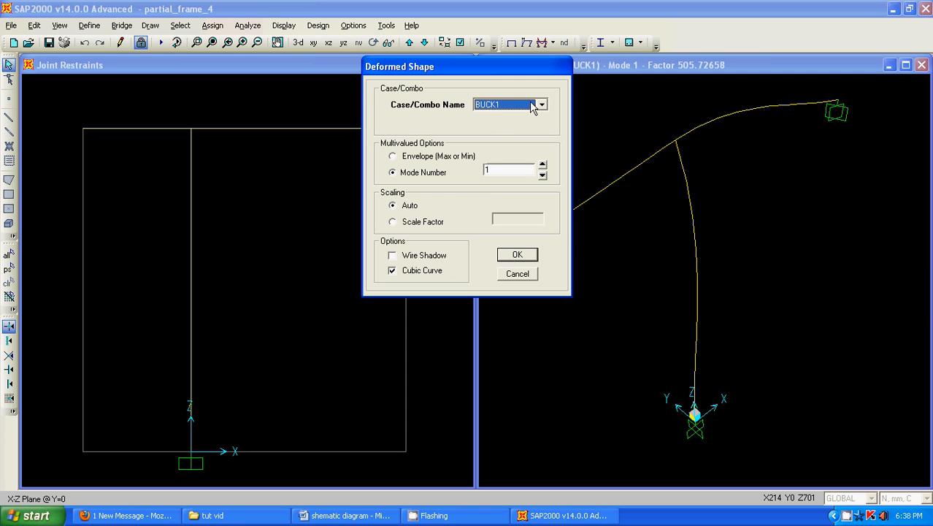
left_click(533, 106)
left_click(528, 117)
left_click(517, 255)
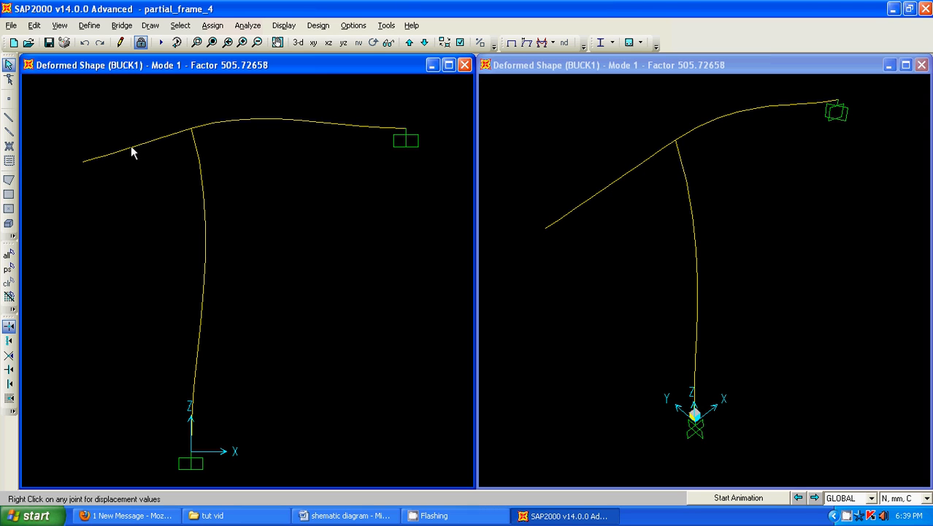
Animate the BUCK1 deformed shapes for modes 1 to 3, and return to mode 1.
left_click(737, 498)
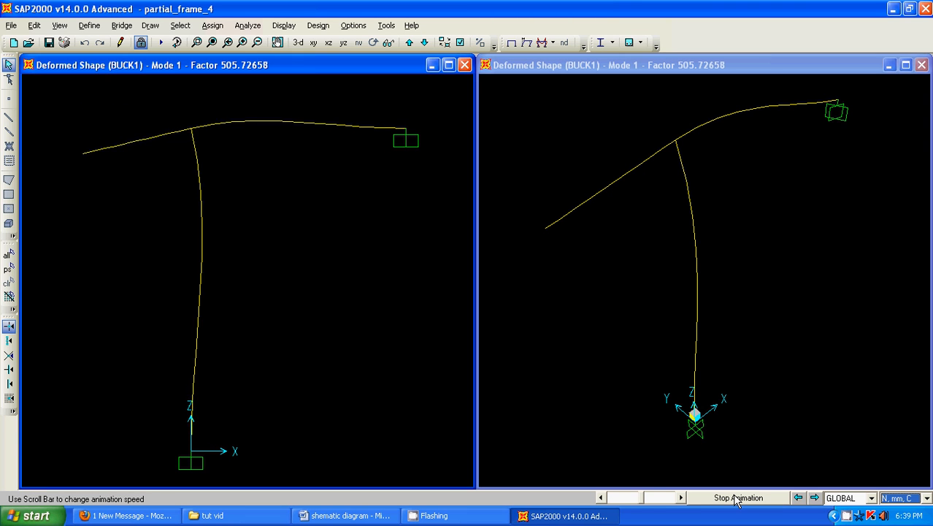
left_click(736, 498)
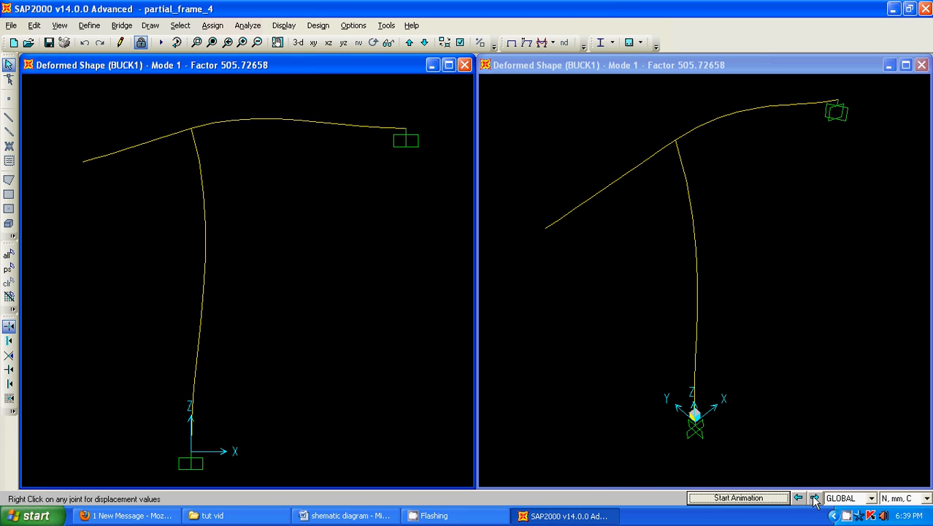
left_click(814, 498)
left_click(758, 500)
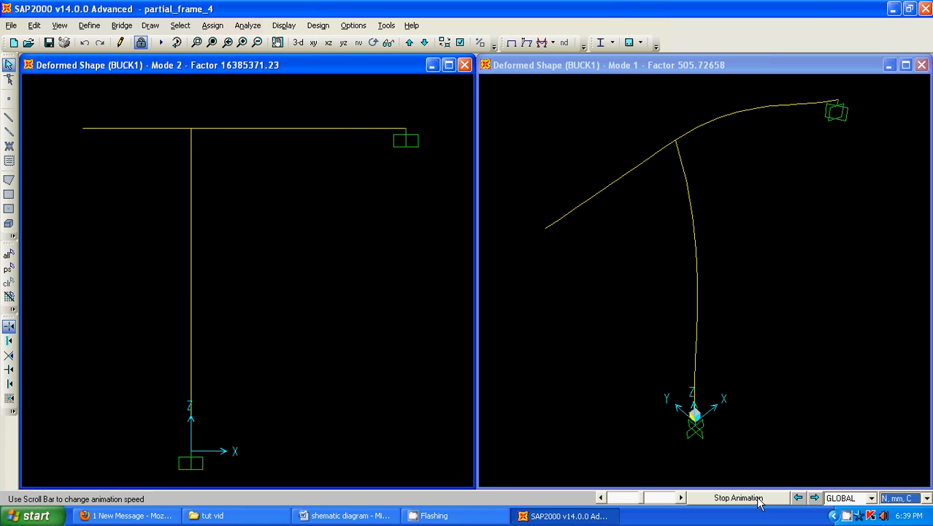
left_click(758, 500)
left_click(814, 498)
left_click(764, 498)
left_click(764, 499)
left_click(815, 498)
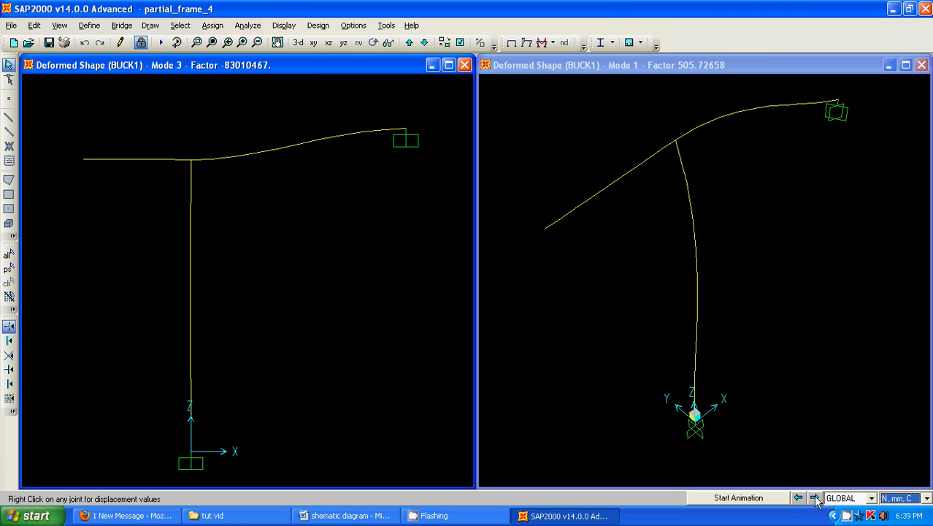
left_click(798, 498)
left_click(798, 498)
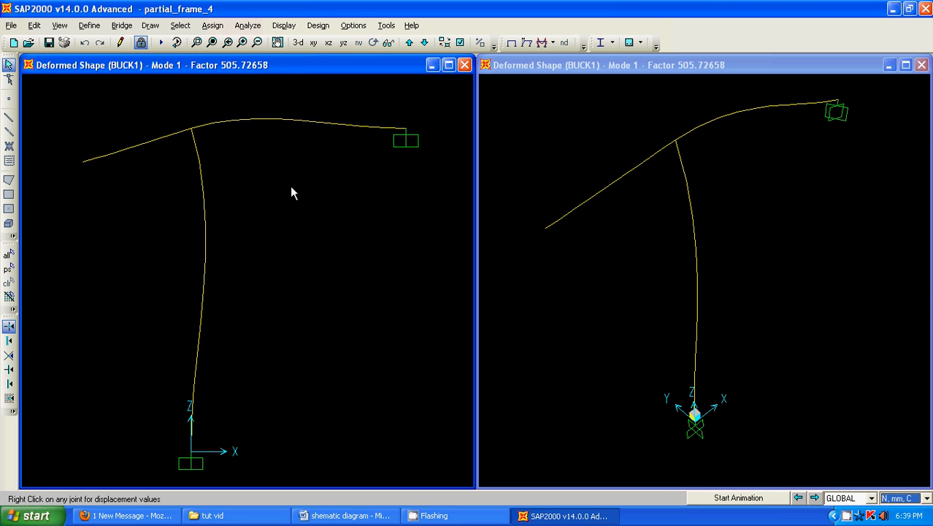
Display the BUCK2 deformed shape for mode 1 and query the column's base joint.
left_click(284, 26)
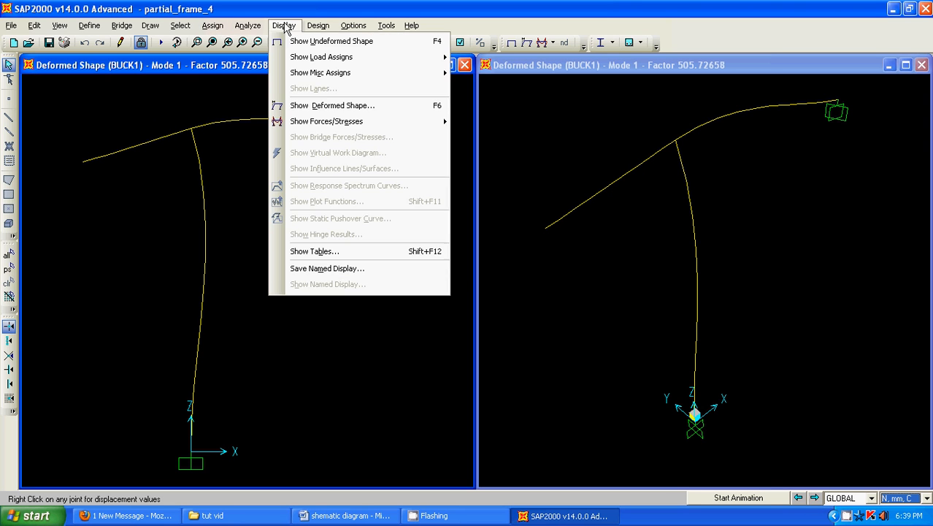
left_click(365, 107)
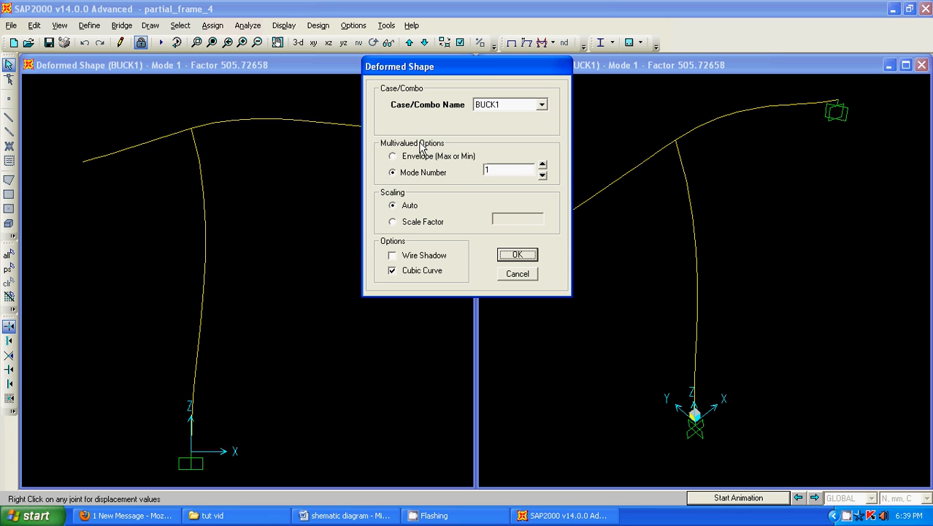
left_click(541, 105)
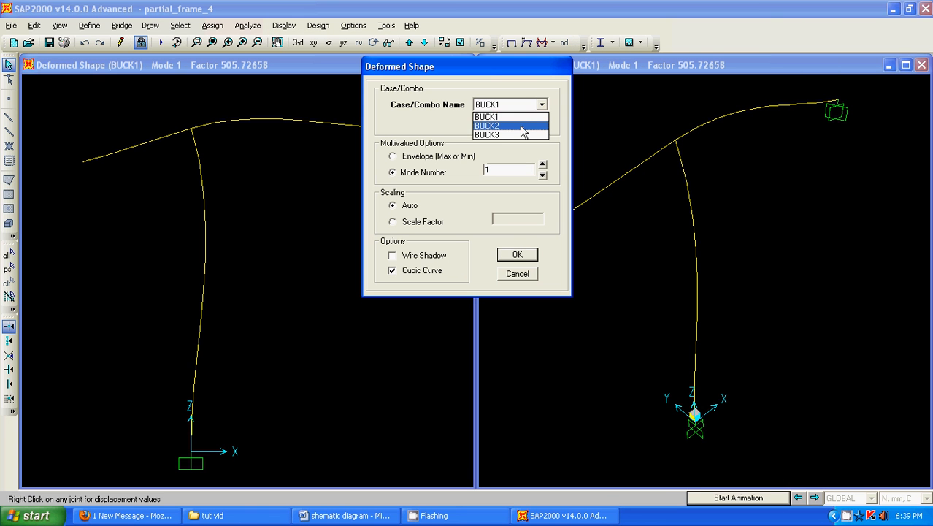
left_click(521, 126)
left_click(517, 254)
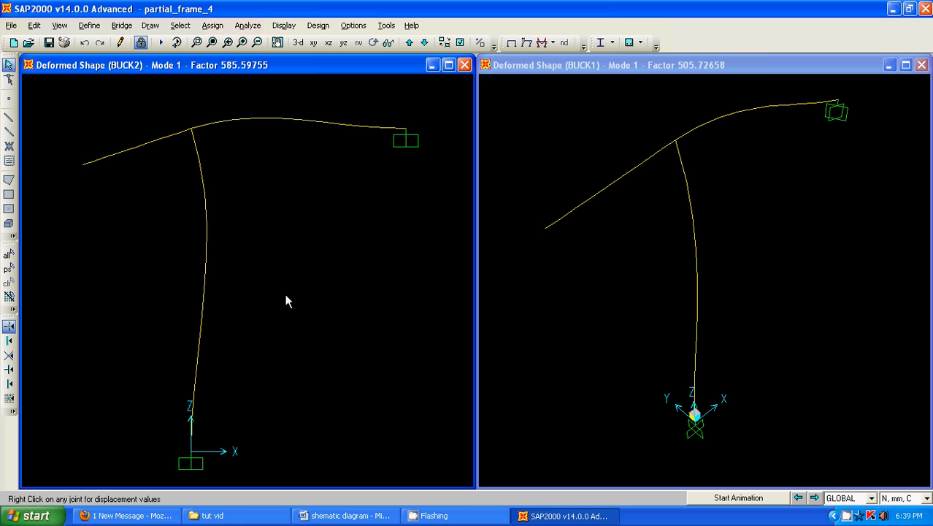
right_click(191, 452)
Unlock the model, deleting the analysis results, and assign a pinned restraint with translations 1, 2 and 3 fixed to the column's base joint.
left_click(141, 42)
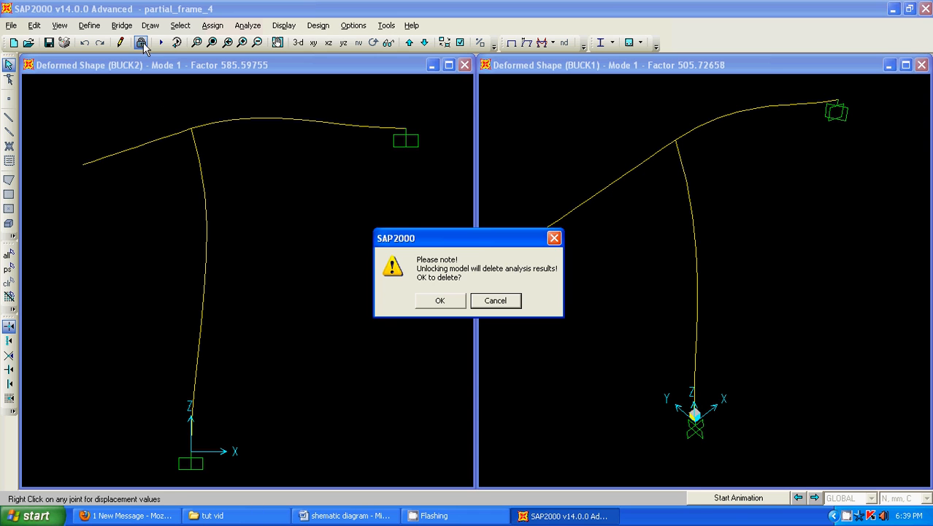
left_click(440, 300)
left_click(197, 449)
left_click(223, 29)
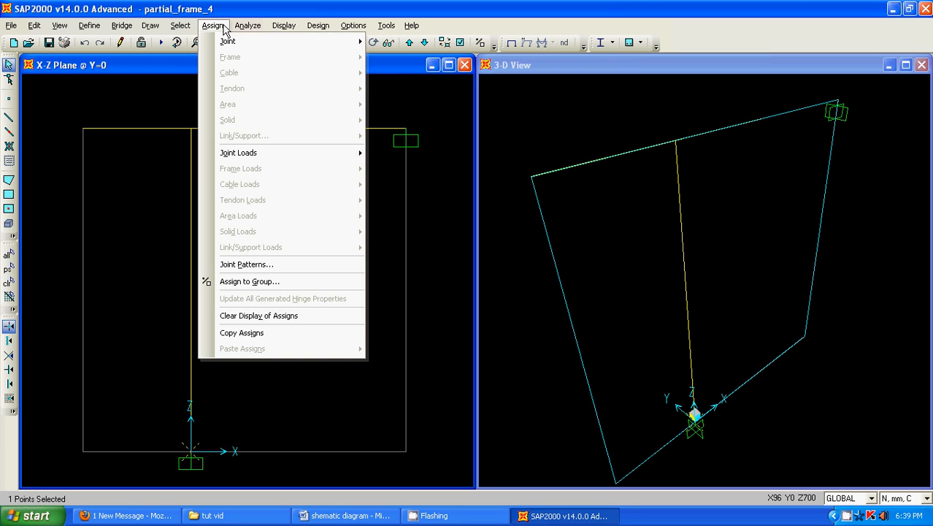
mouse_move(241, 43)
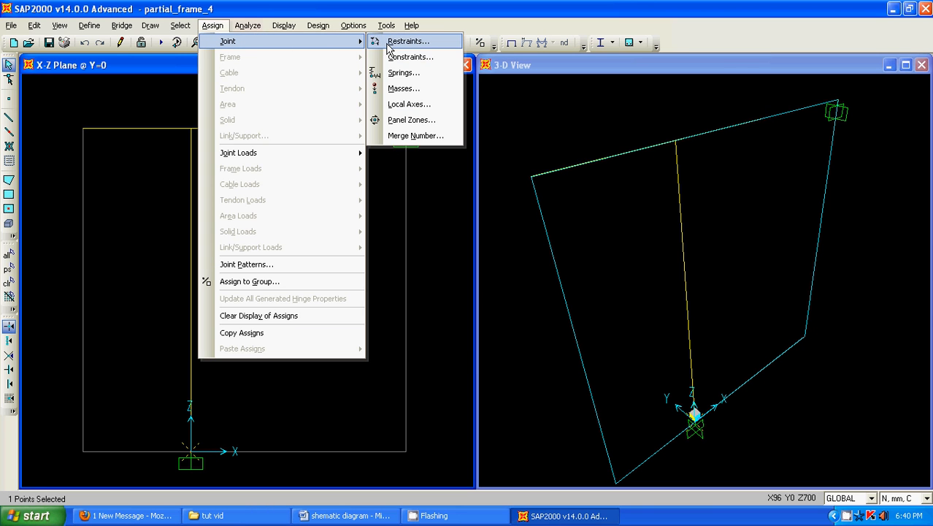
left_click(385, 44)
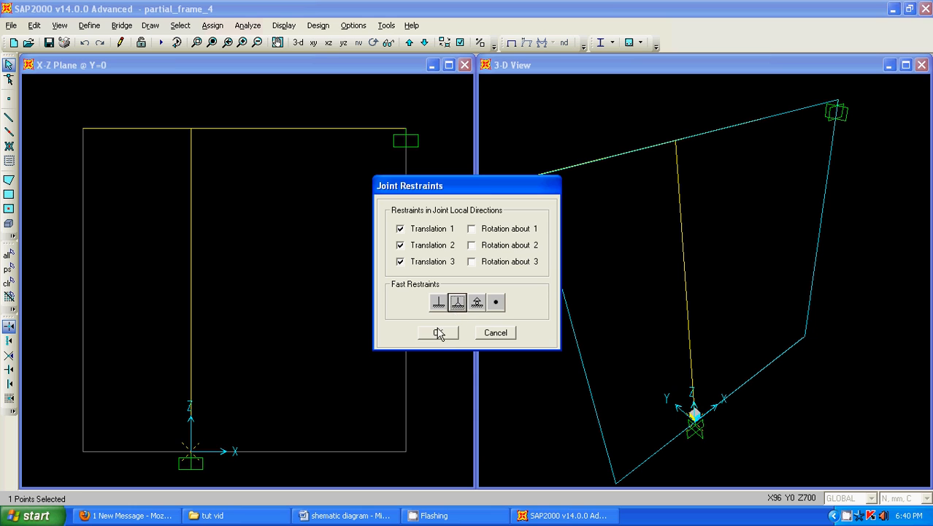
left_click(438, 333)
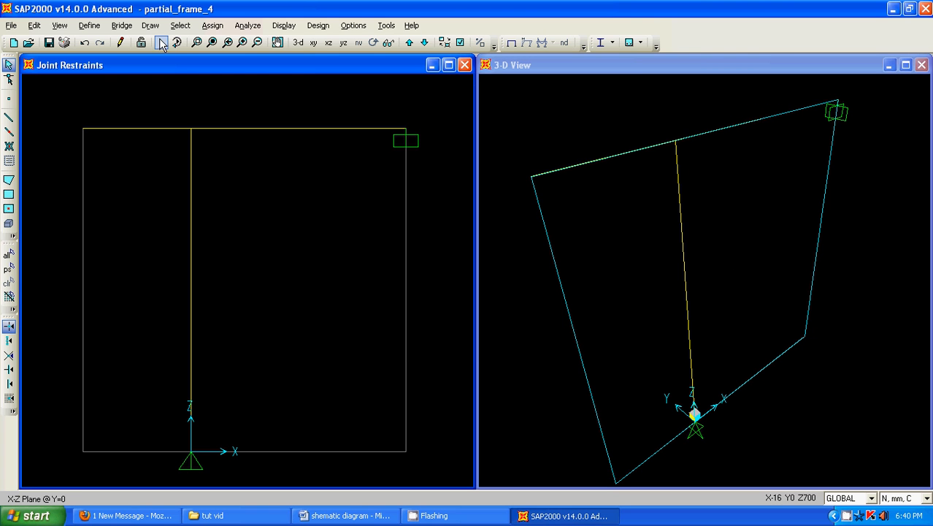
Run the buckling analyses with the pinned column base and query the displacements of the beam-column joint.
left_click(162, 43)
left_click(600, 336)
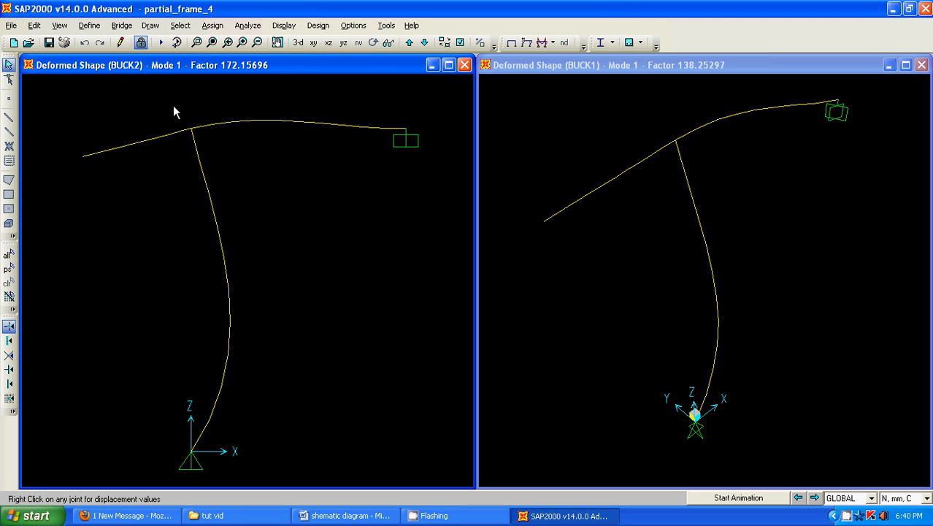
right_click(191, 132)
Unlock the model, deleting the analysis results, and restrain only translations 1 and 2 at the beam-column joint.
left_click(141, 42)
left_click(438, 300)
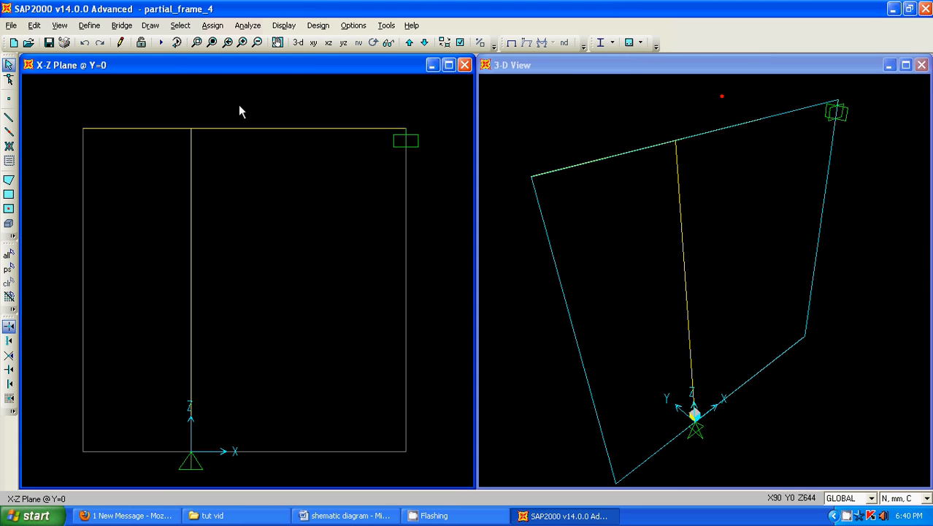
left_click(191, 130)
left_click(212, 26)
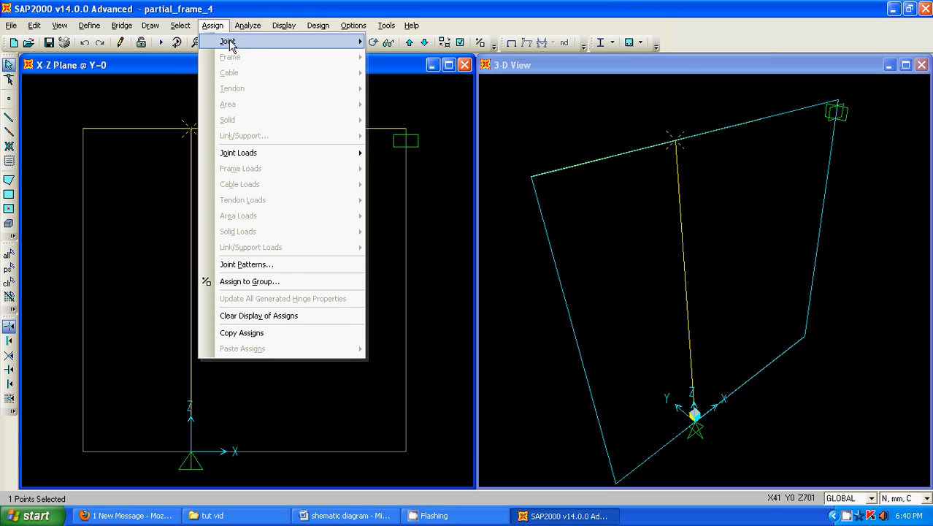
mouse_move(306, 42)
left_click(390, 40)
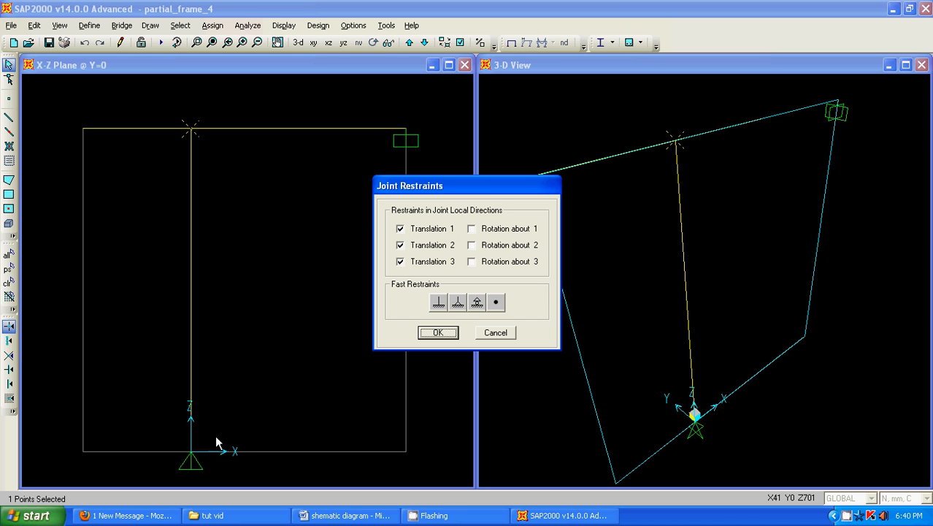
left_click(400, 262)
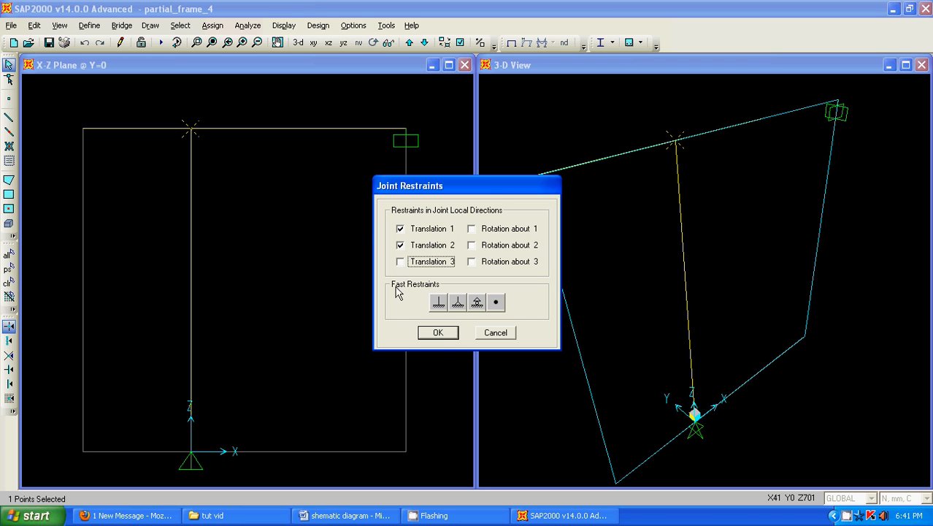
left_click(436, 333)
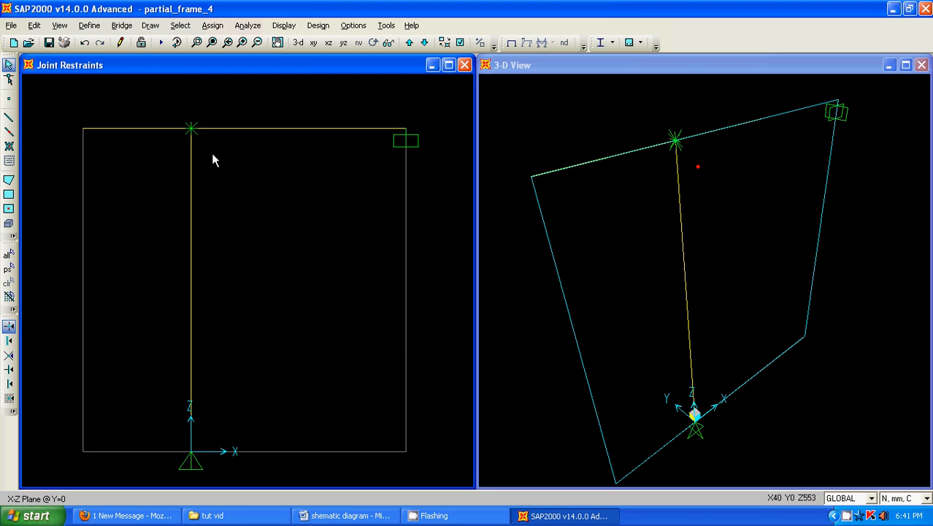
Run the buckling cases BUCK1 to BUCK3 with the restrained beam-column joint and display the BUCK2 deformed shape for mode 2.
left_click(160, 43)
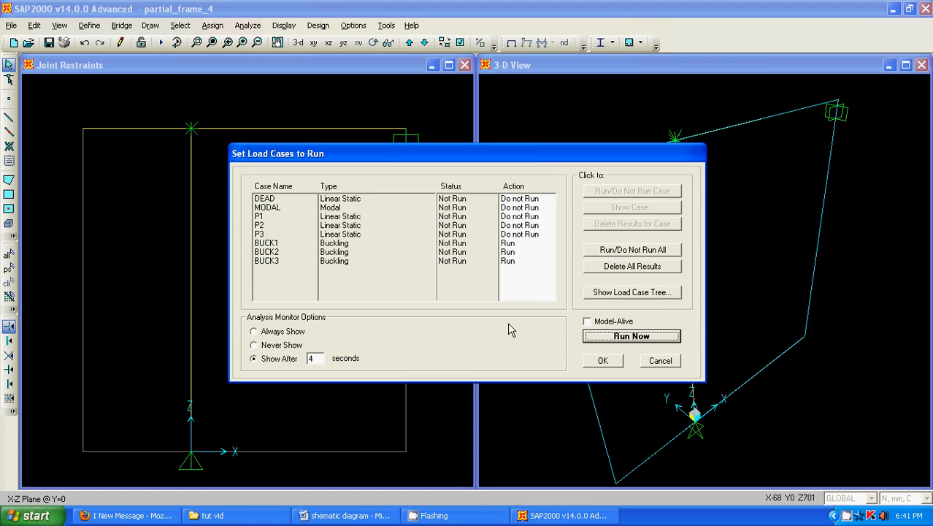
left_click(602, 336)
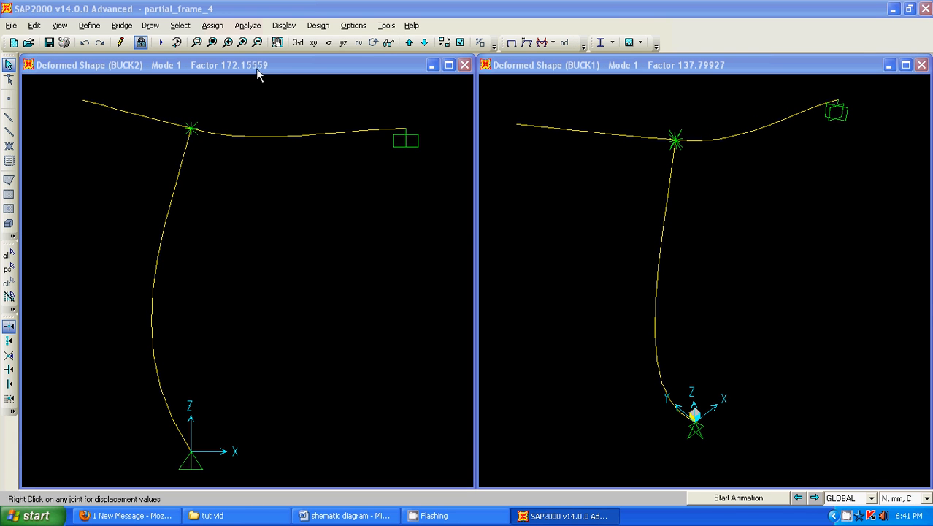
left_click(815, 498)
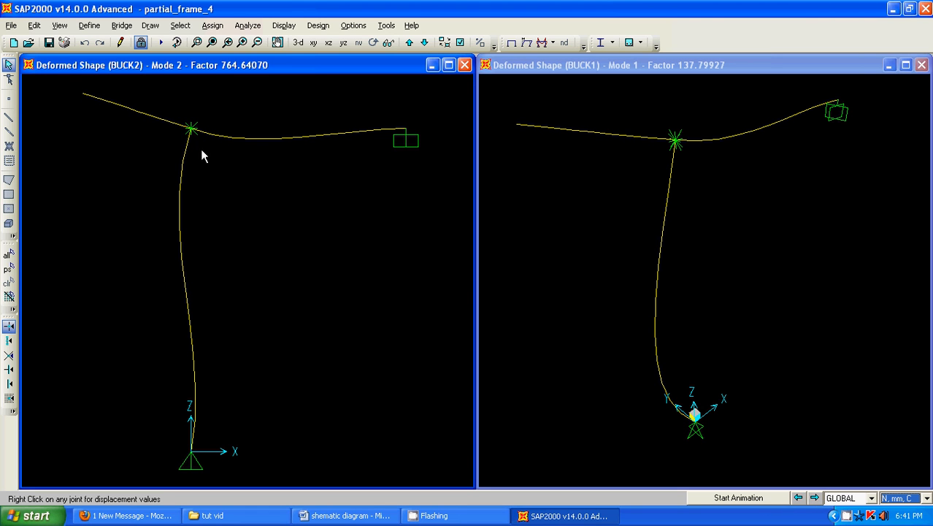
Animate the BUCK2 mode 2 deformed shape, stop the animation, and query the displacements of the beam-column joint.
left_click(716, 498)
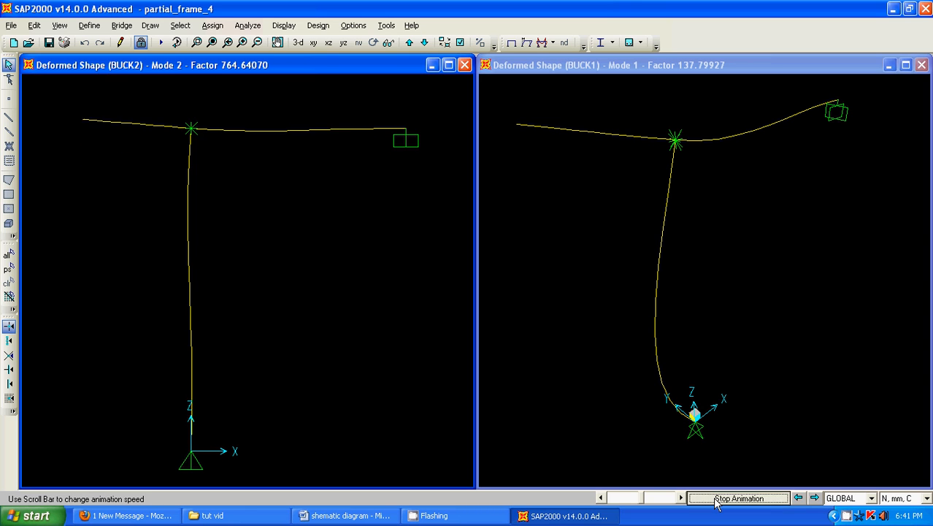
left_click(716, 499)
right_click(192, 129)
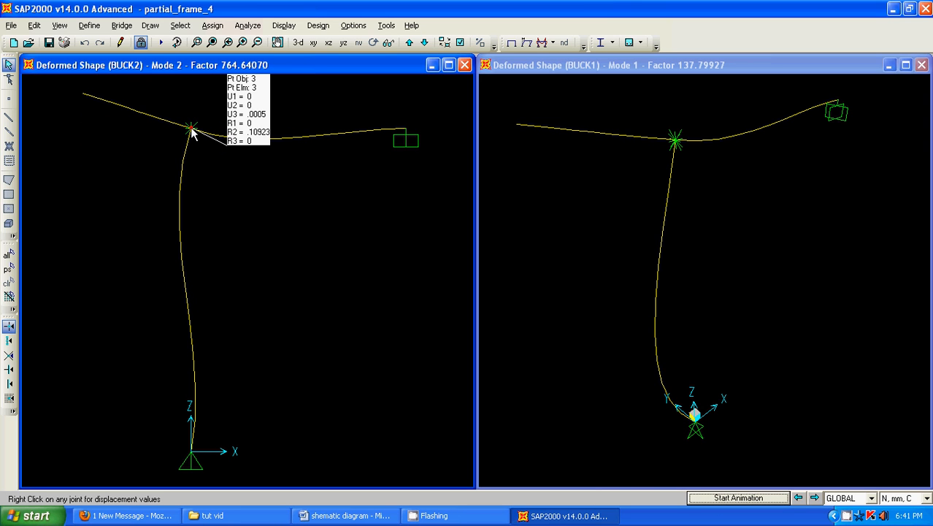